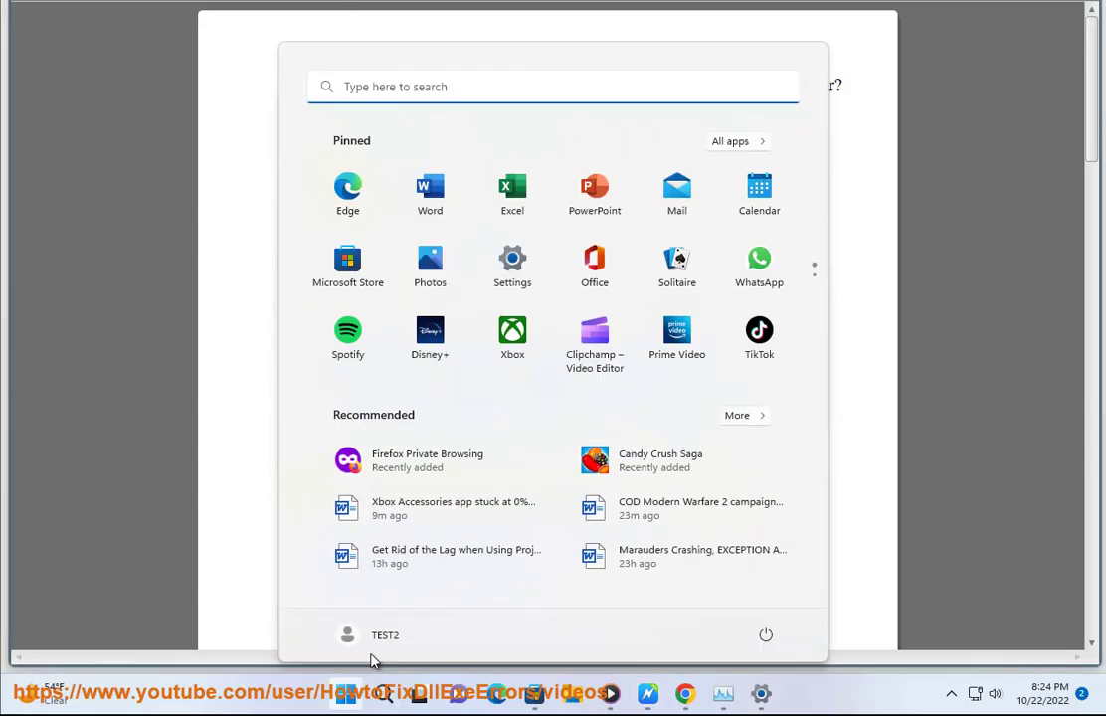
# Find the Remote Desktop page in Settings by searching for "REMO" and try to enable Remote Desktop.
pyautogui.click(346, 694)
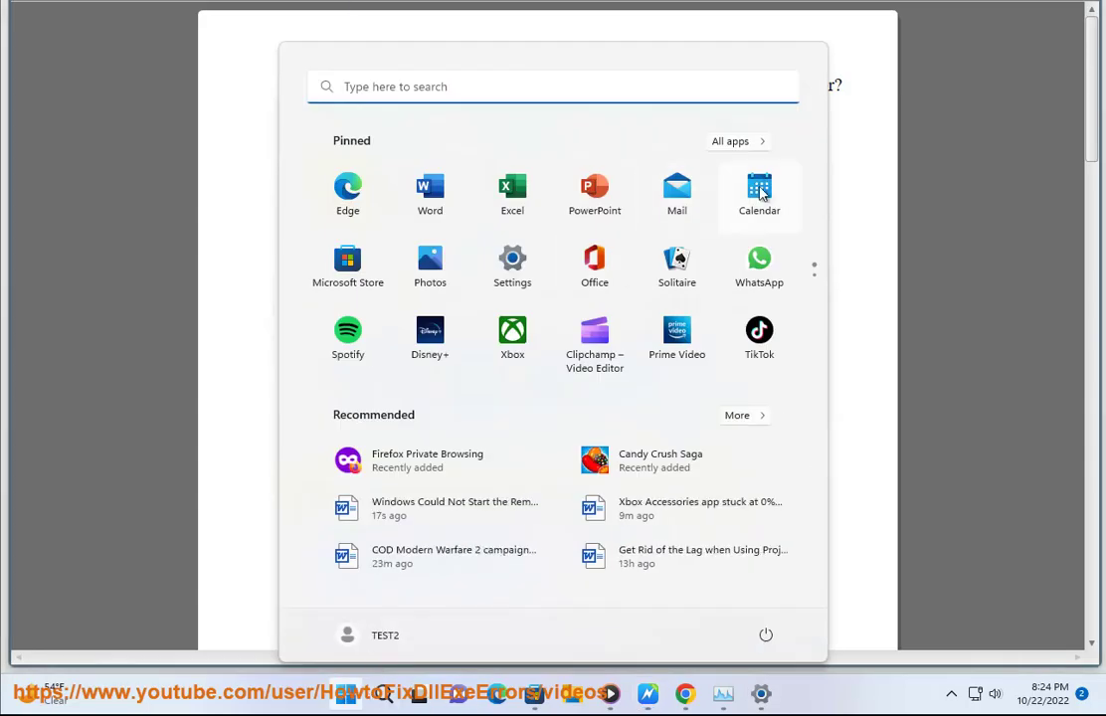
pyautogui.click(761, 694)
pyautogui.click(95, 66)
pyautogui.write('REMO')
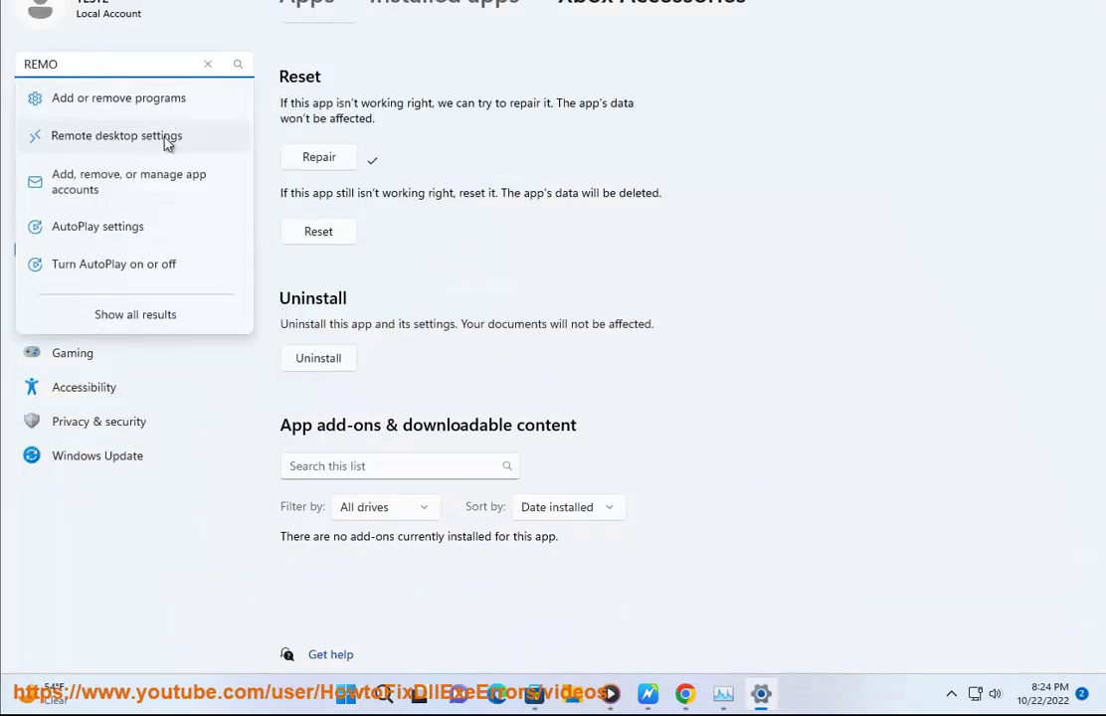
pyautogui.click(101, 135)
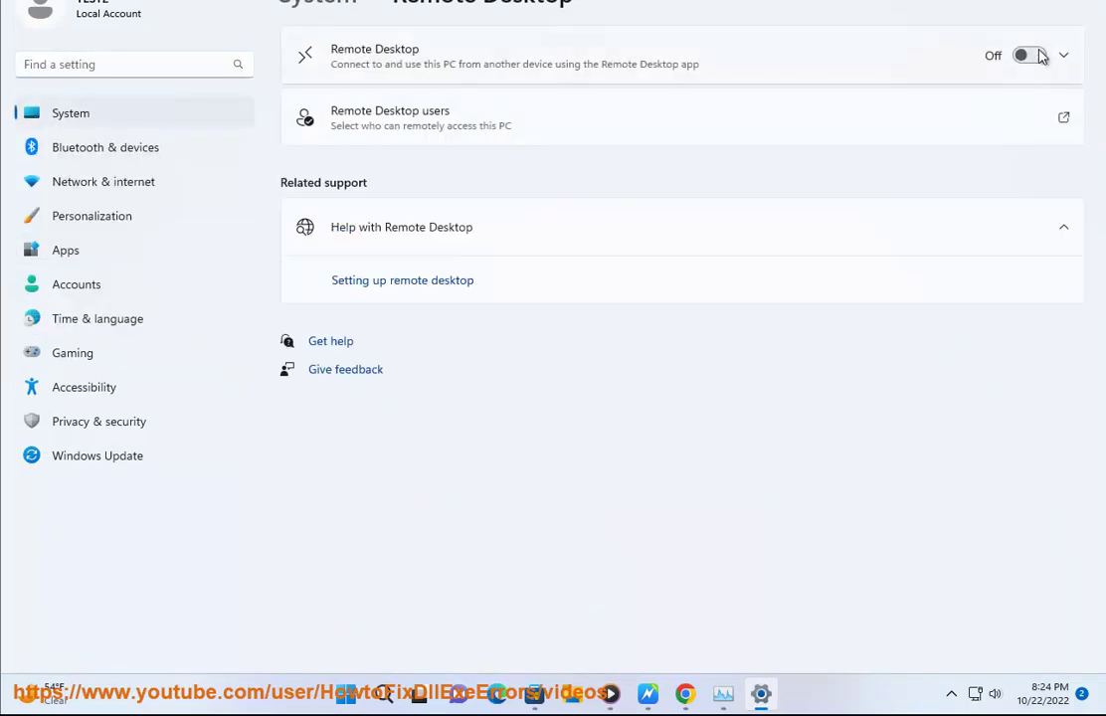
pyautogui.click(1019, 57)
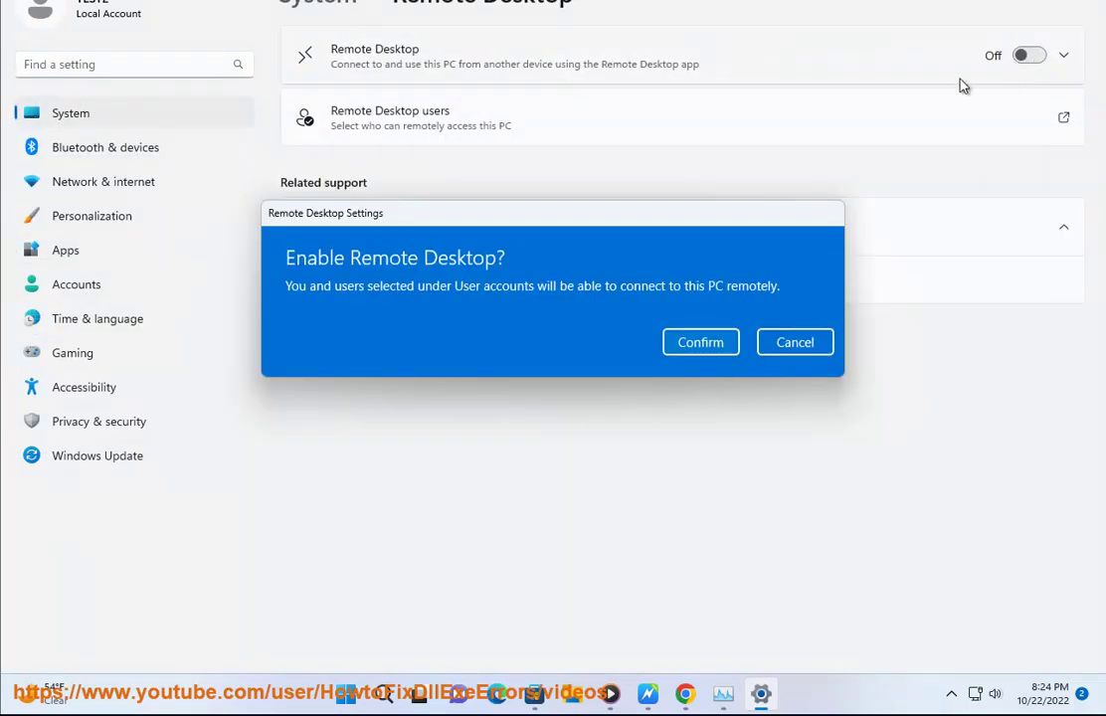
pyautogui.click(818, 348)
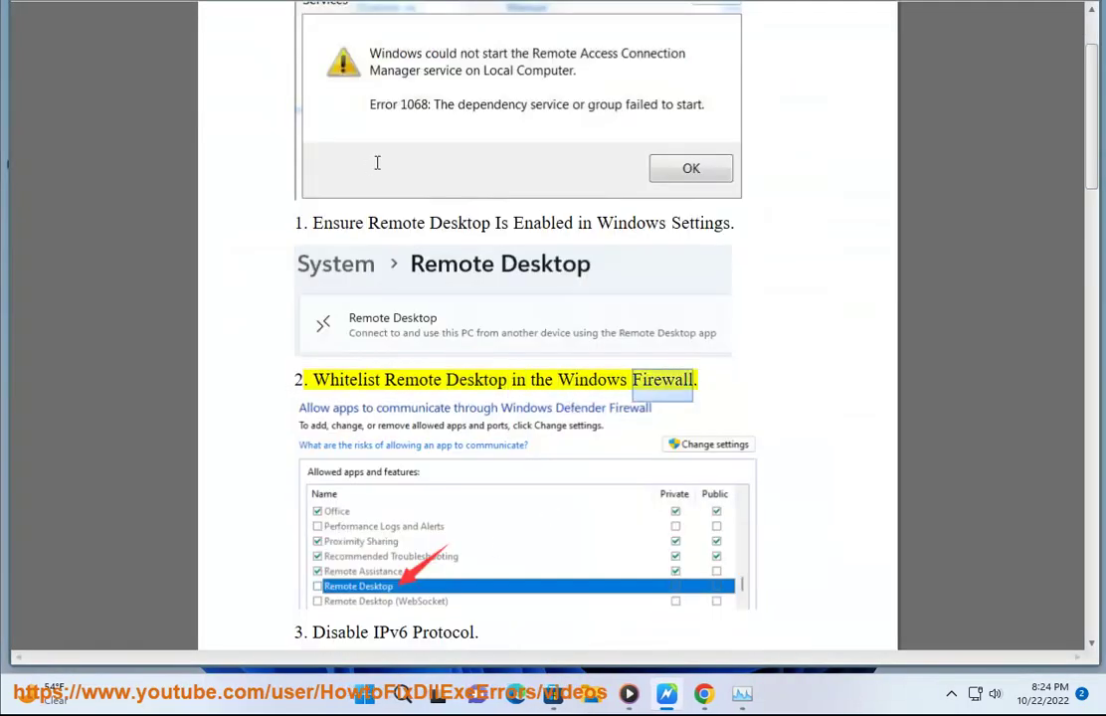
# Open the list of apps allowed through Windows Defender Firewall in Control Panel's System and Security, with the window maximized.
pyautogui.click(401, 693)
pyautogui.click(565, 445)
pyautogui.click(343, 175)
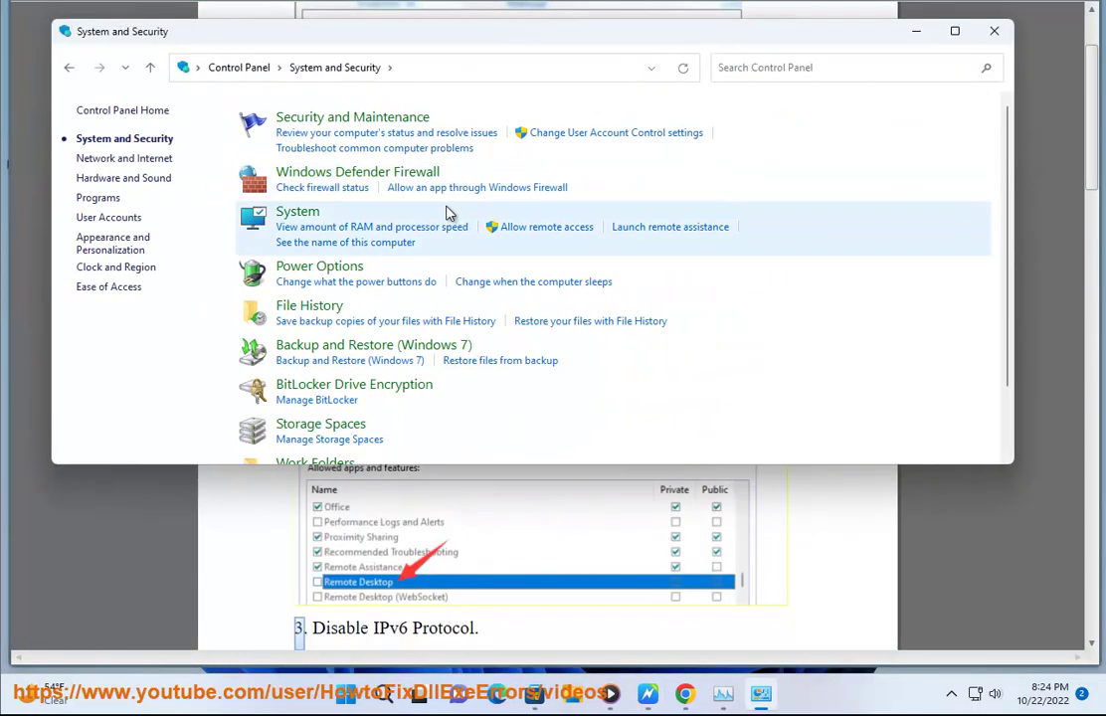
pyautogui.click(458, 189)
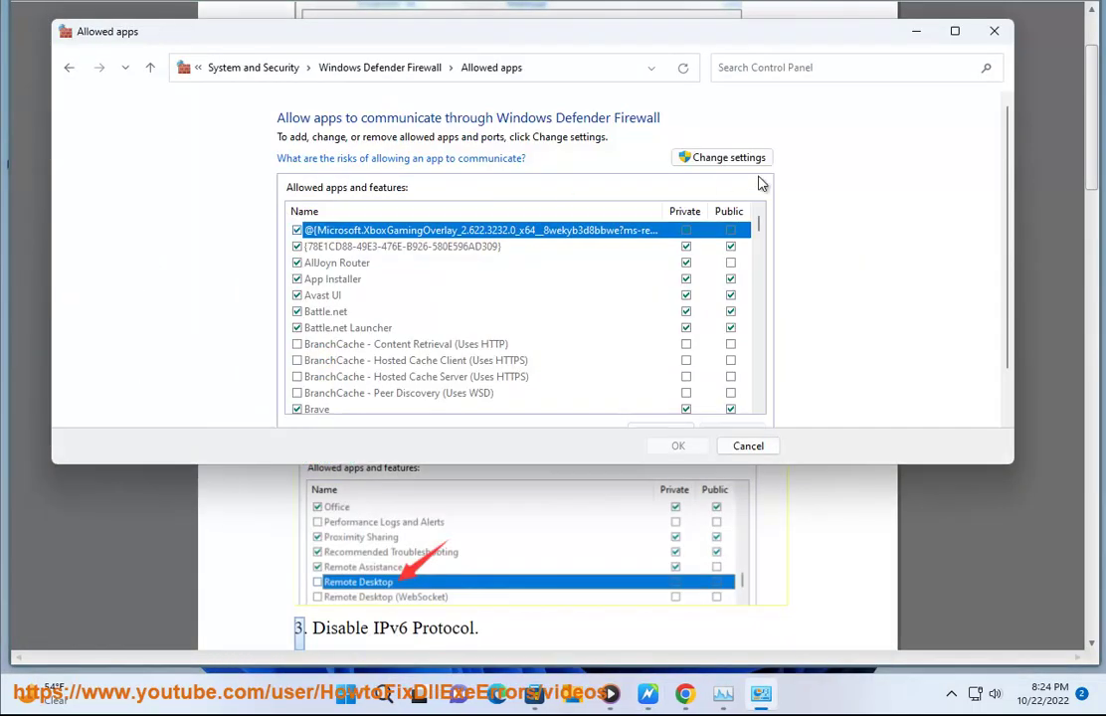
pyautogui.click(955, 31)
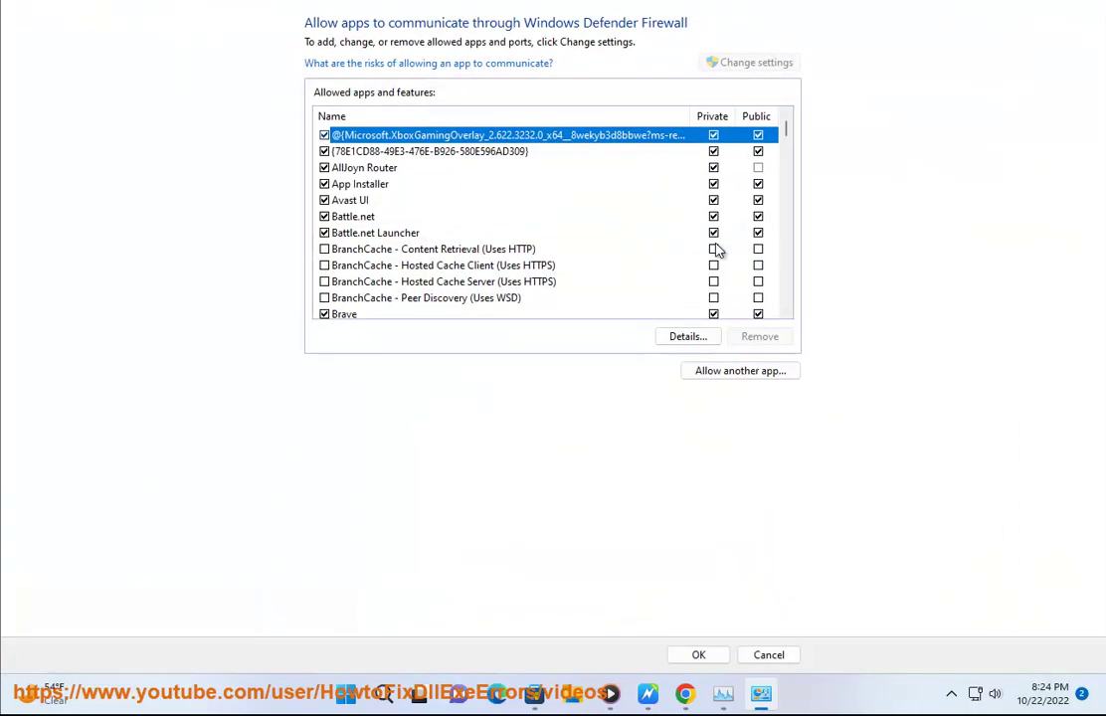
# Find Remote Desktop in the allowed apps list and allow it on private and public networks.
pyautogui.click(788, 313)
pyautogui.click(788, 314)
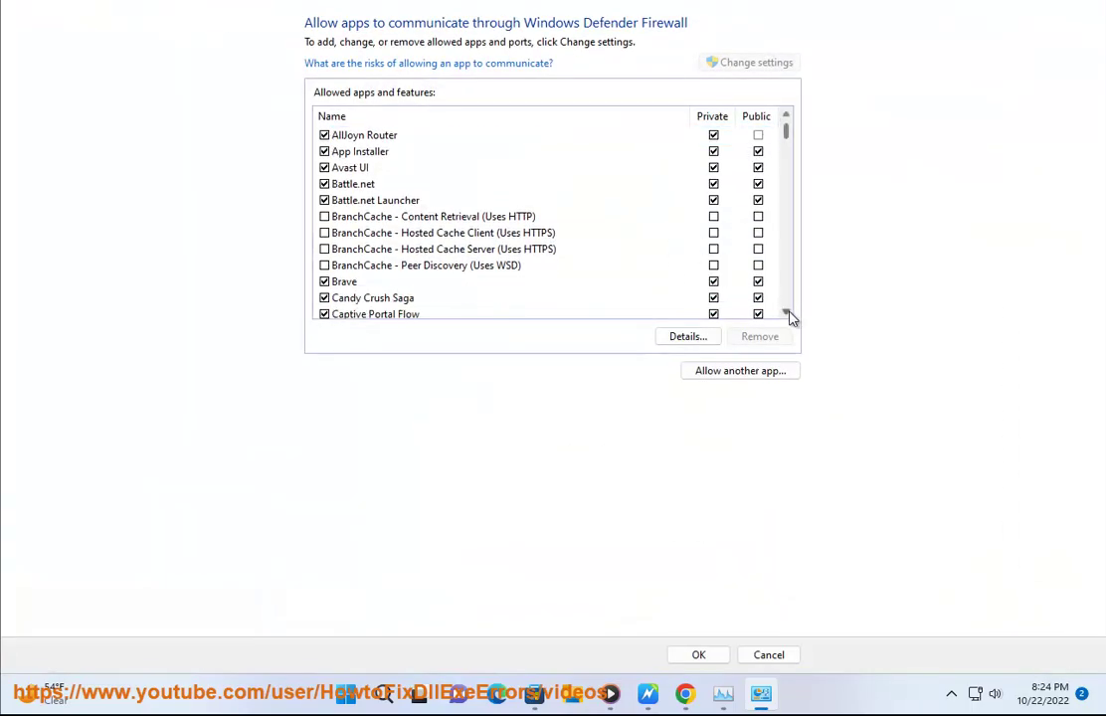
pyautogui.click(788, 314)
pyautogui.click(788, 313)
pyautogui.click(788, 313)
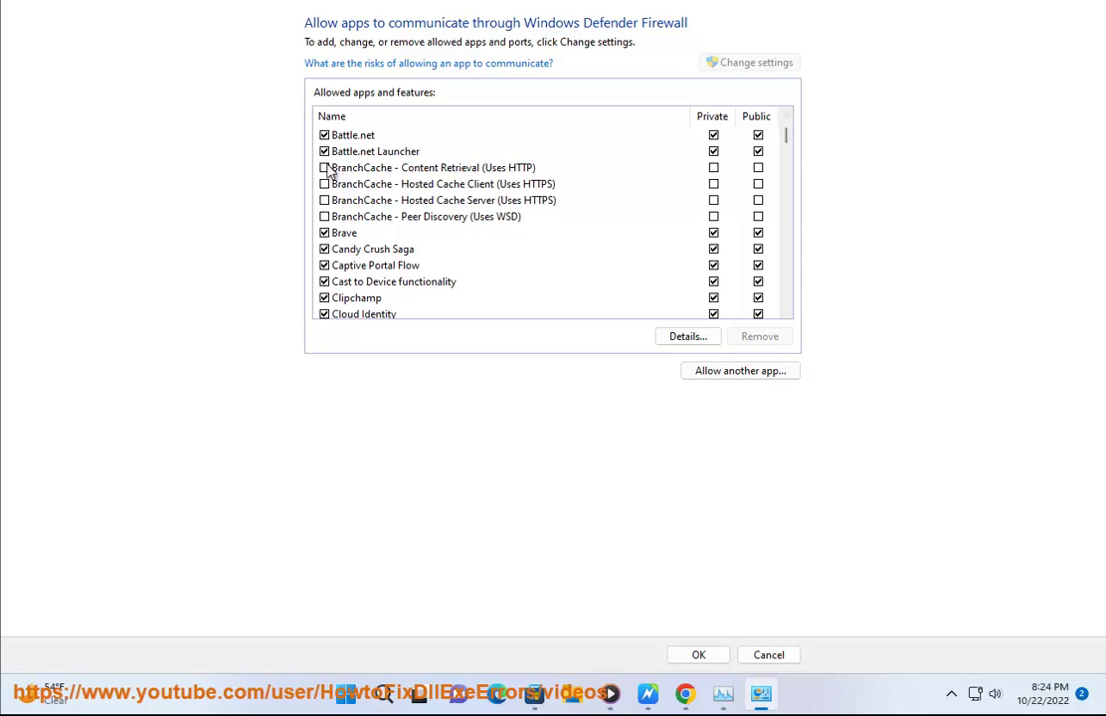
pyautogui.press('r')
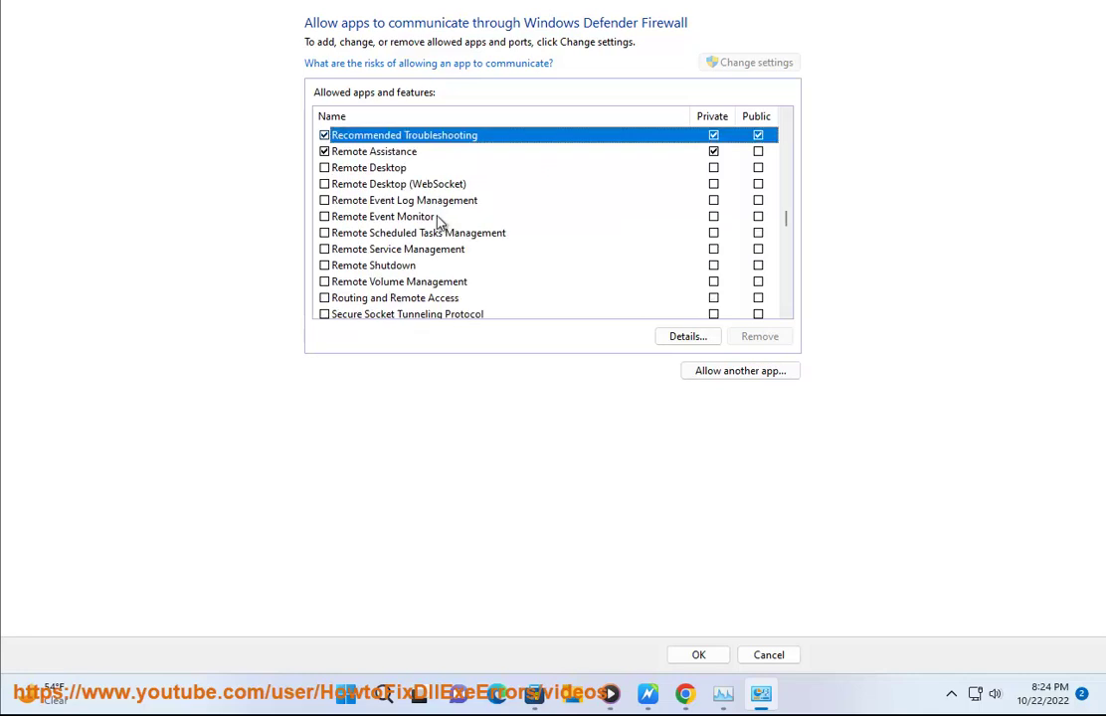
pyautogui.click(326, 169)
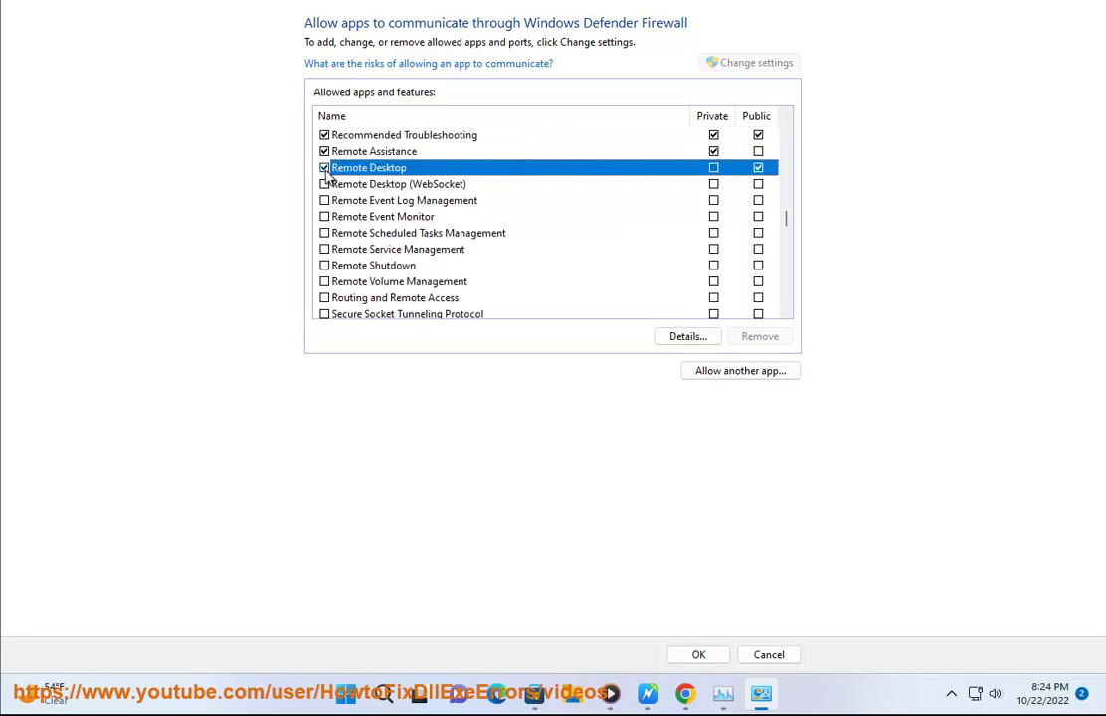
# View the details of the Remote Desktop firewall entry and close its properties.
pyautogui.click(717, 337)
pyautogui.click(440, 297)
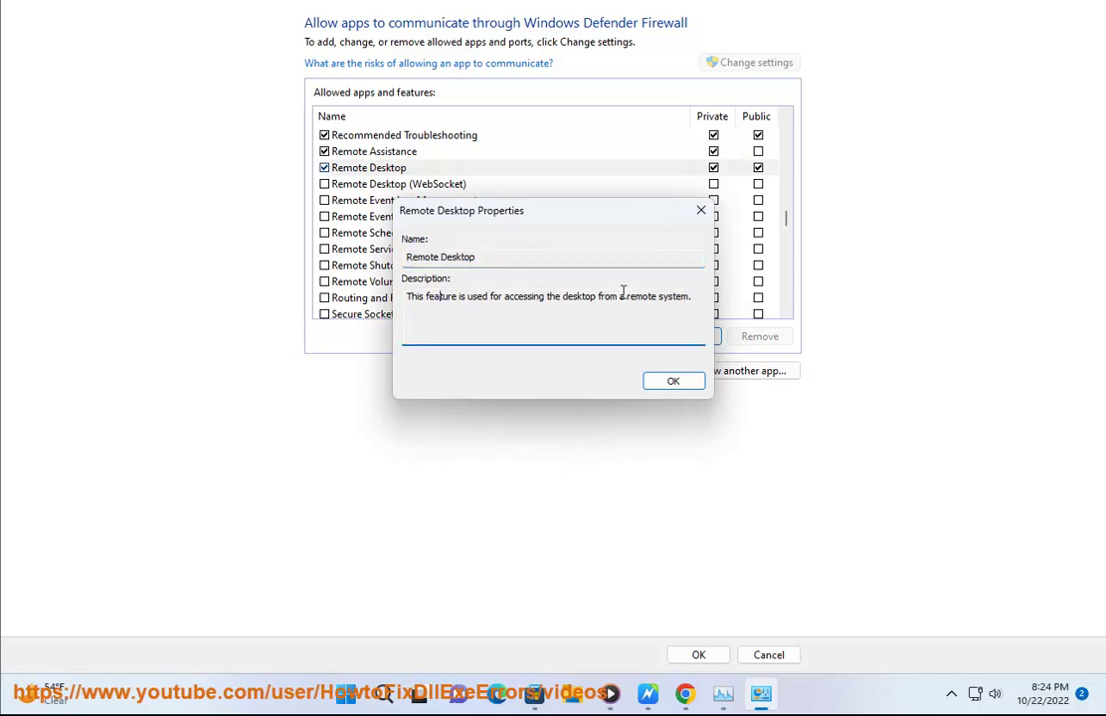
pyautogui.click(665, 384)
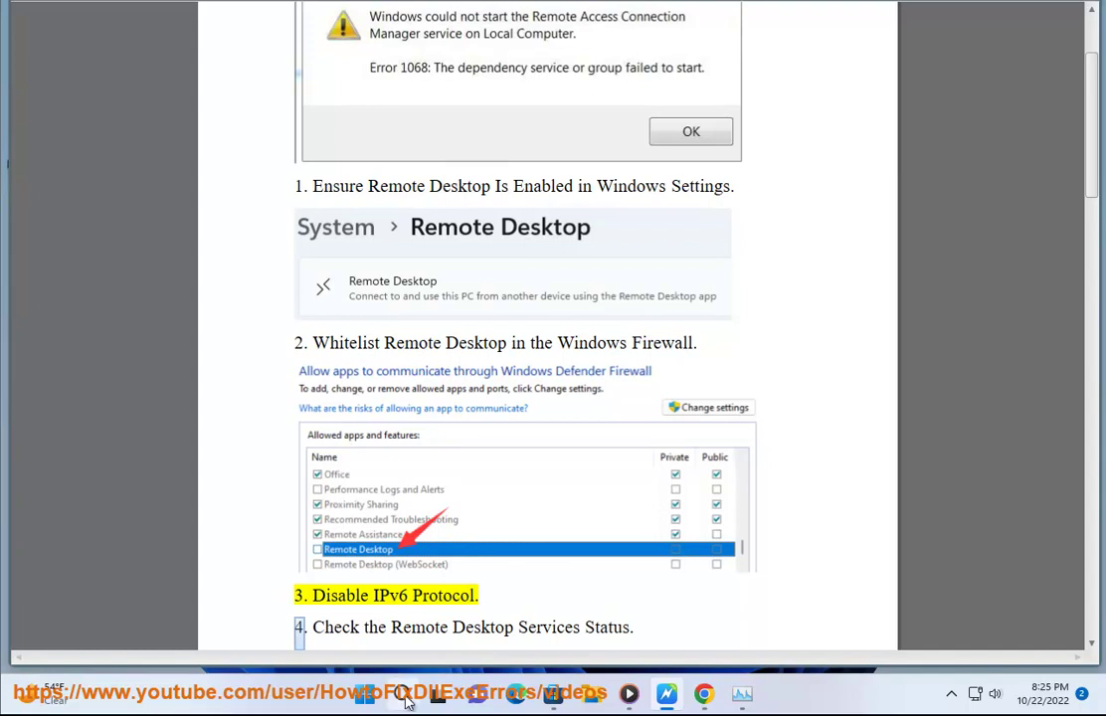
# Open the properties of the Ethernet0 connection from Control Panel's Network and Sharing Center.
pyautogui.press('super')
pyautogui.click(573, 442)
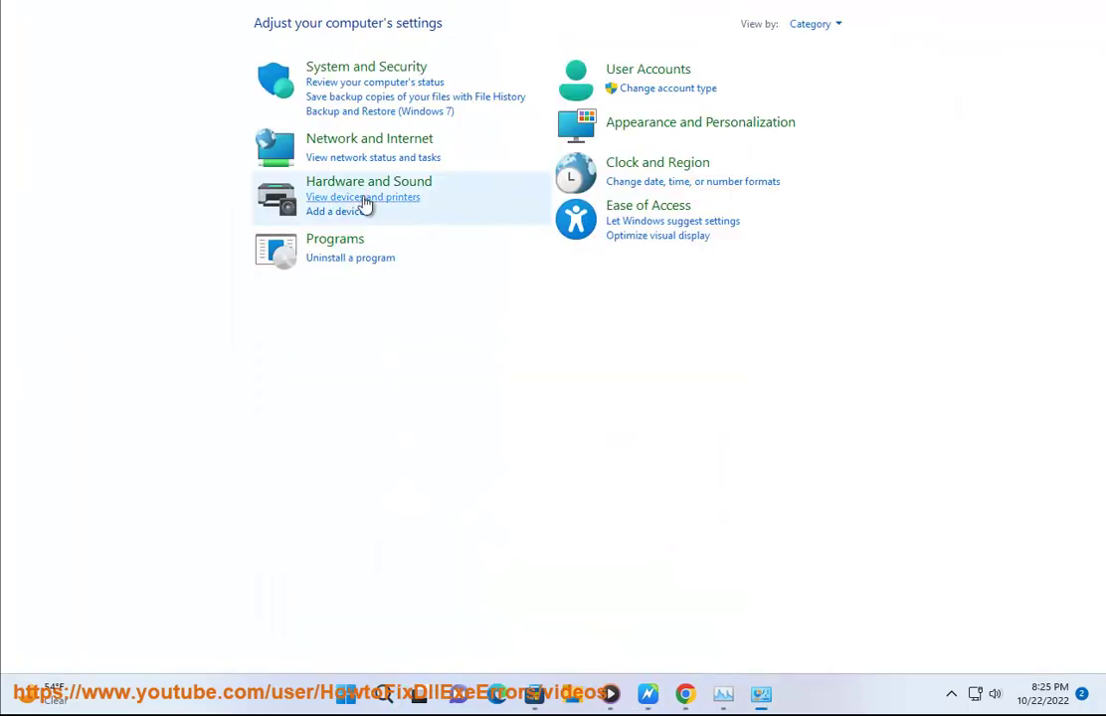
pyautogui.click(370, 161)
pyautogui.moveTo(477, 10); pyautogui.dragTo(537, 174)
pyautogui.click(610, 308)
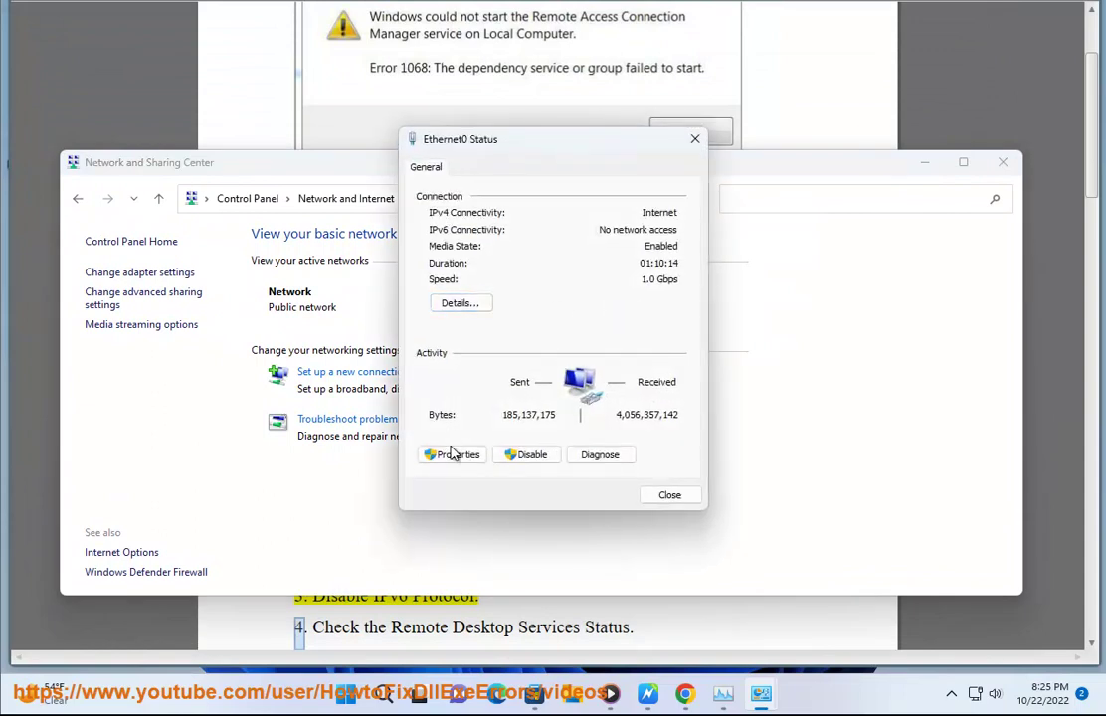
pyautogui.click(453, 454)
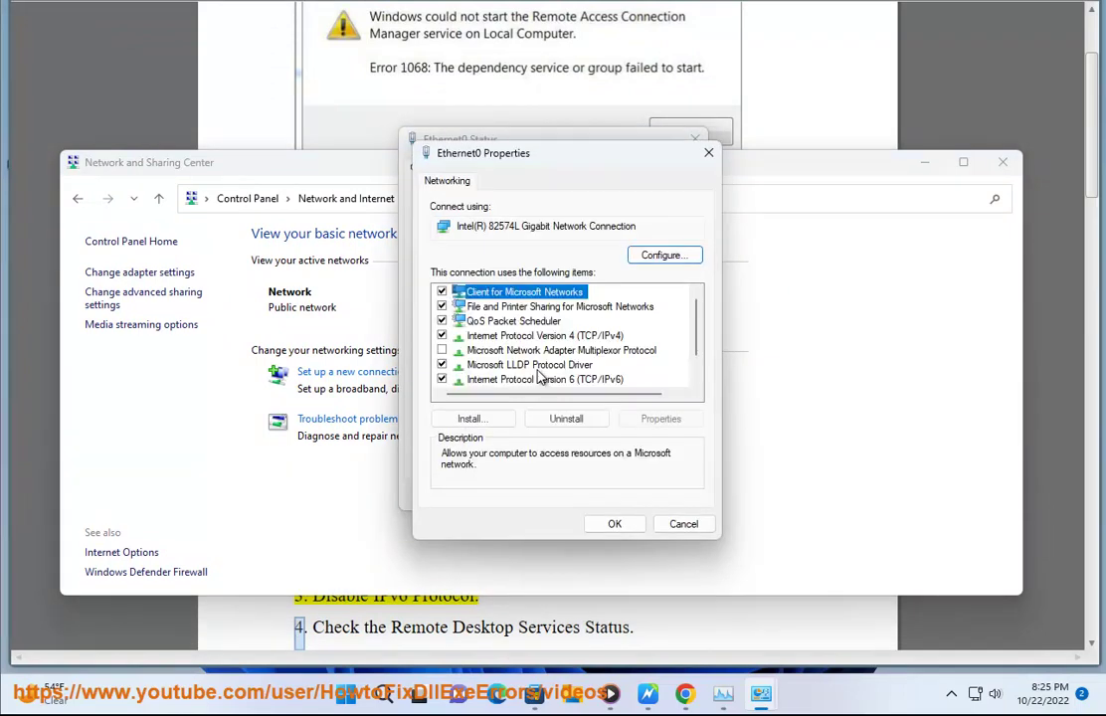
# Try to disable Internet Protocol Version 6 (TCP/IPv6) for Ethernet0, then dismiss the dialogs and close Network and Sharing Center.
pyautogui.doubleClick(537, 379)
pyautogui.click(888, 577)
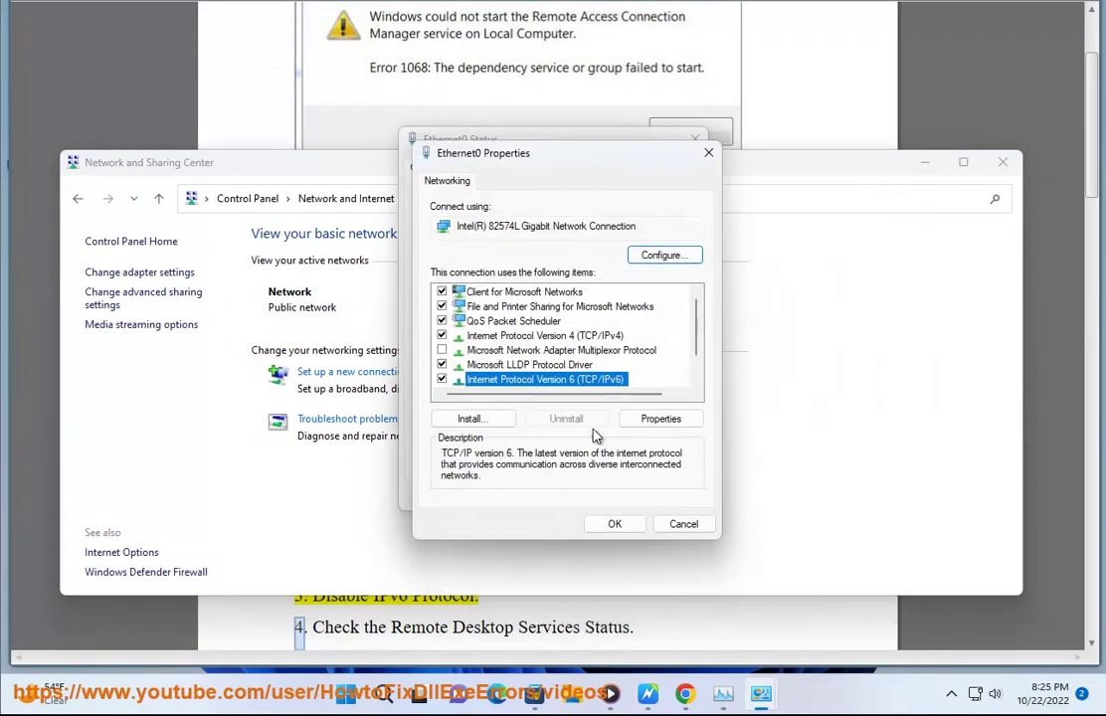
pyautogui.click(442, 380)
pyautogui.click(684, 524)
pyautogui.click(696, 139)
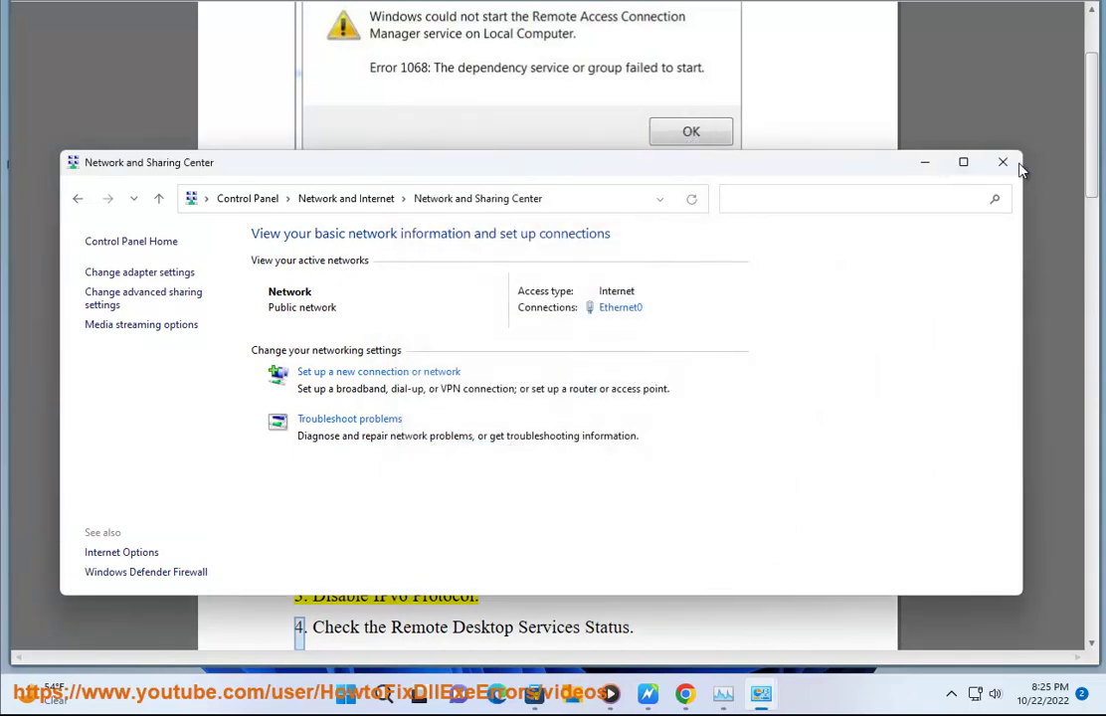
pyautogui.click(1003, 162)
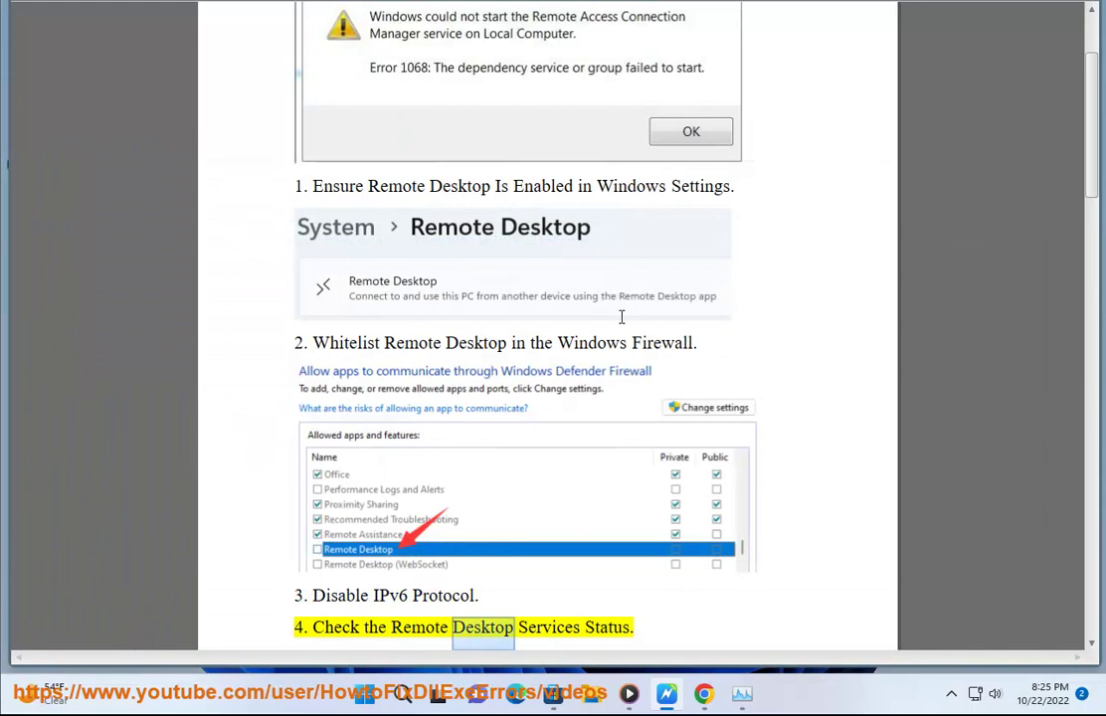
# Read on in the instruction document and highlight "Remote Desktop Services Status" in item 4.
pyautogui.scroll(-2, 622, 314)
pyautogui.scroll(-1, 611, 328)
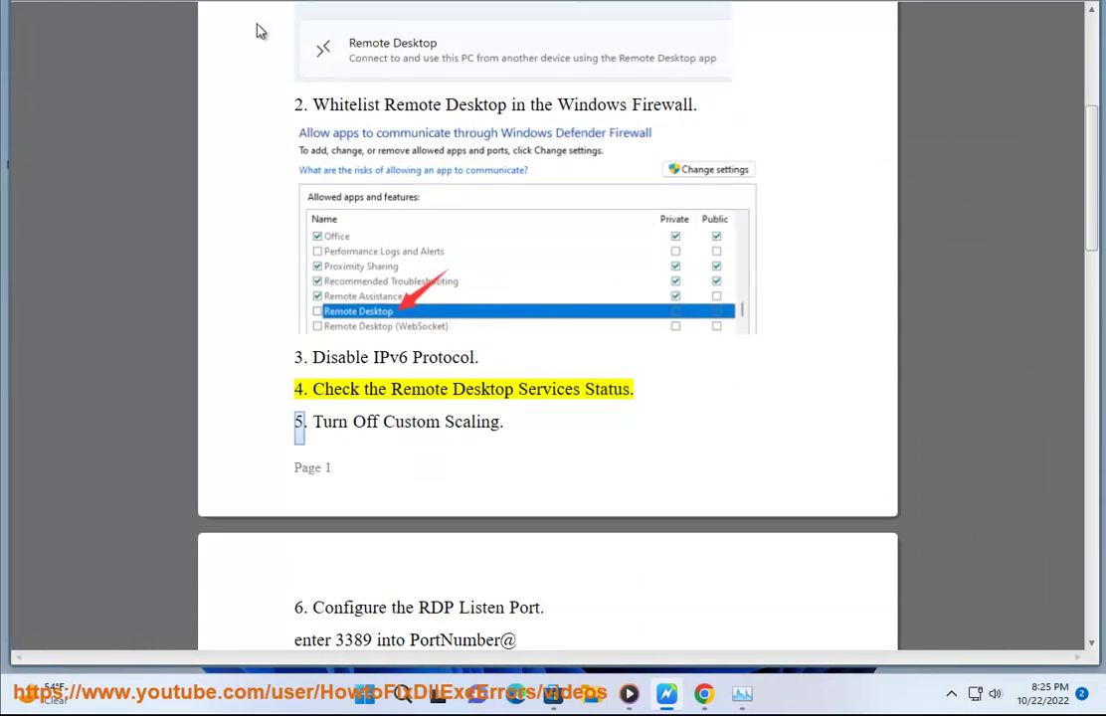
pyautogui.moveTo(633, 389); pyautogui.dragTo(392, 389)
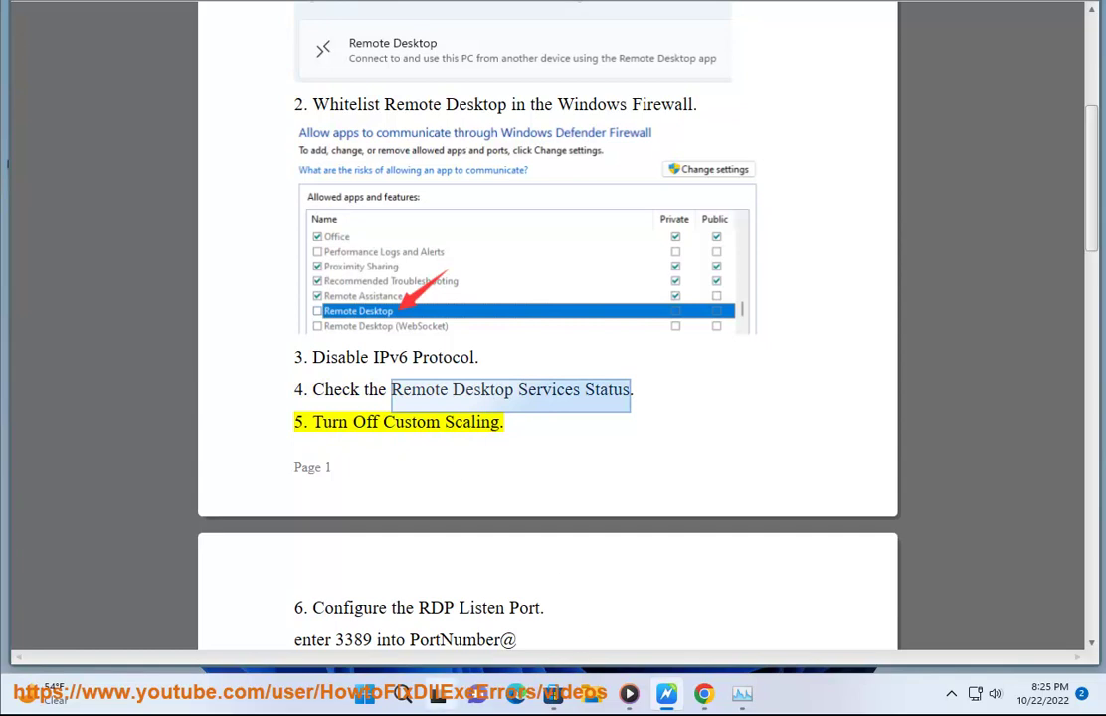
# Open Services by searching Windows for "SER" and go to the services beginning with R.
pyautogui.click(403, 693)
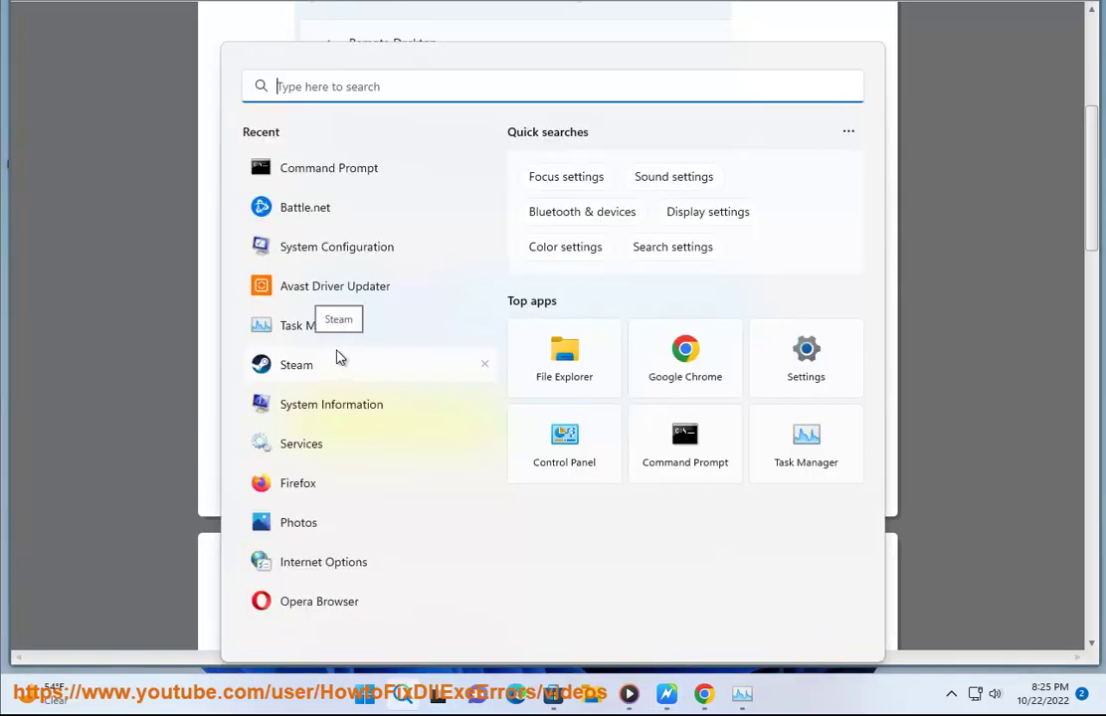
pyautogui.write('SER')
pyautogui.click(322, 228)
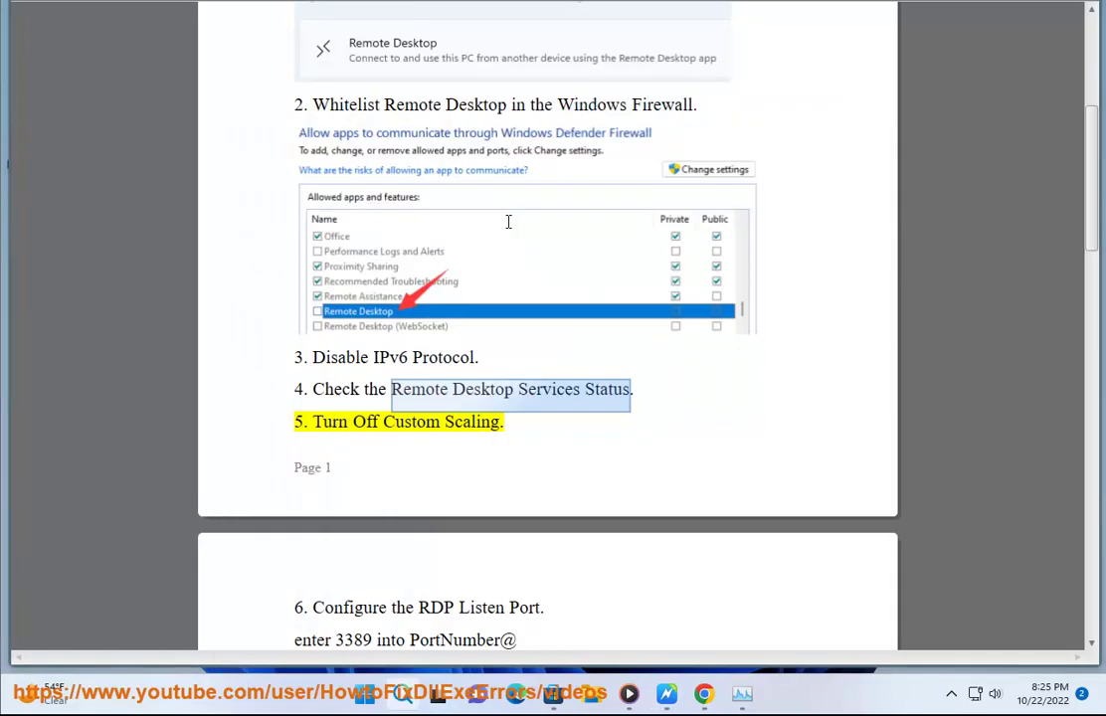
pyautogui.click(643, 285)
pyautogui.press('r')
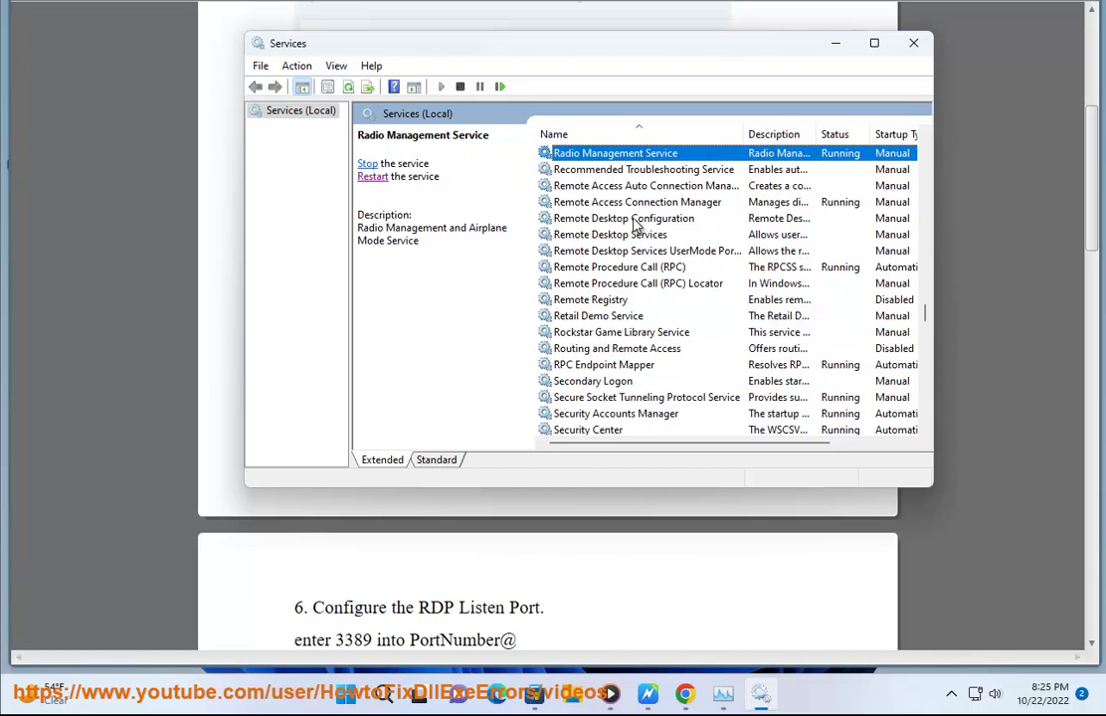
pyautogui.moveTo(677, 45); pyautogui.dragTo(640, 144)
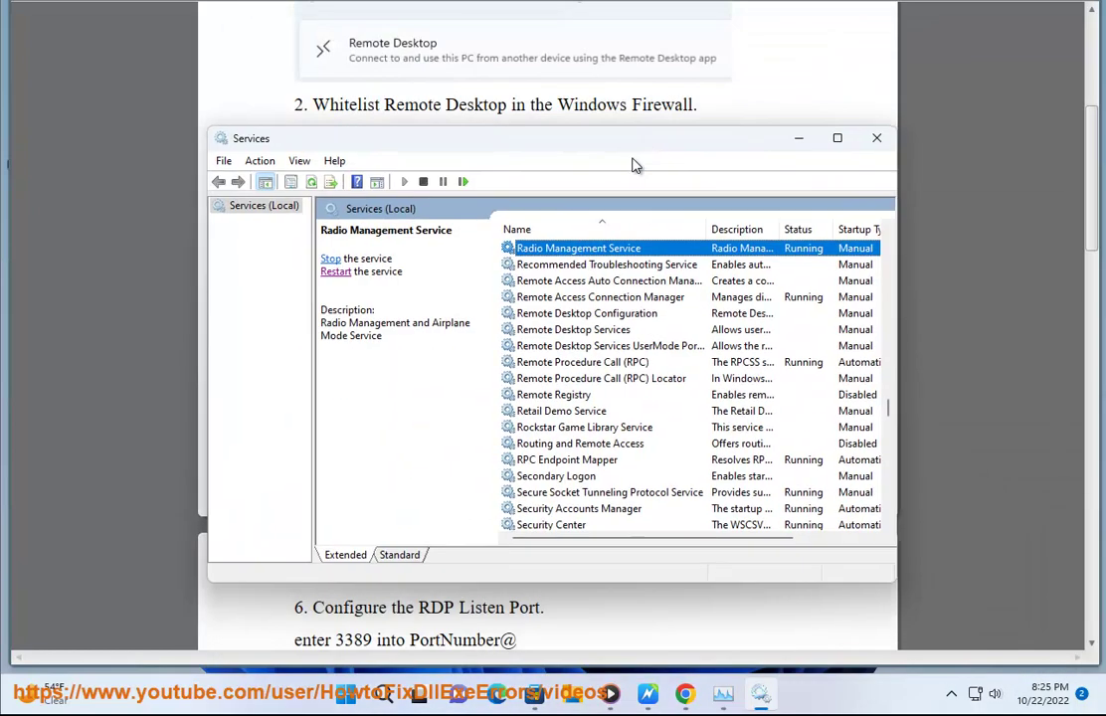
# Start the Remote Desktop Services service.
pyautogui.click(616, 329)
pyautogui.click(330, 258)
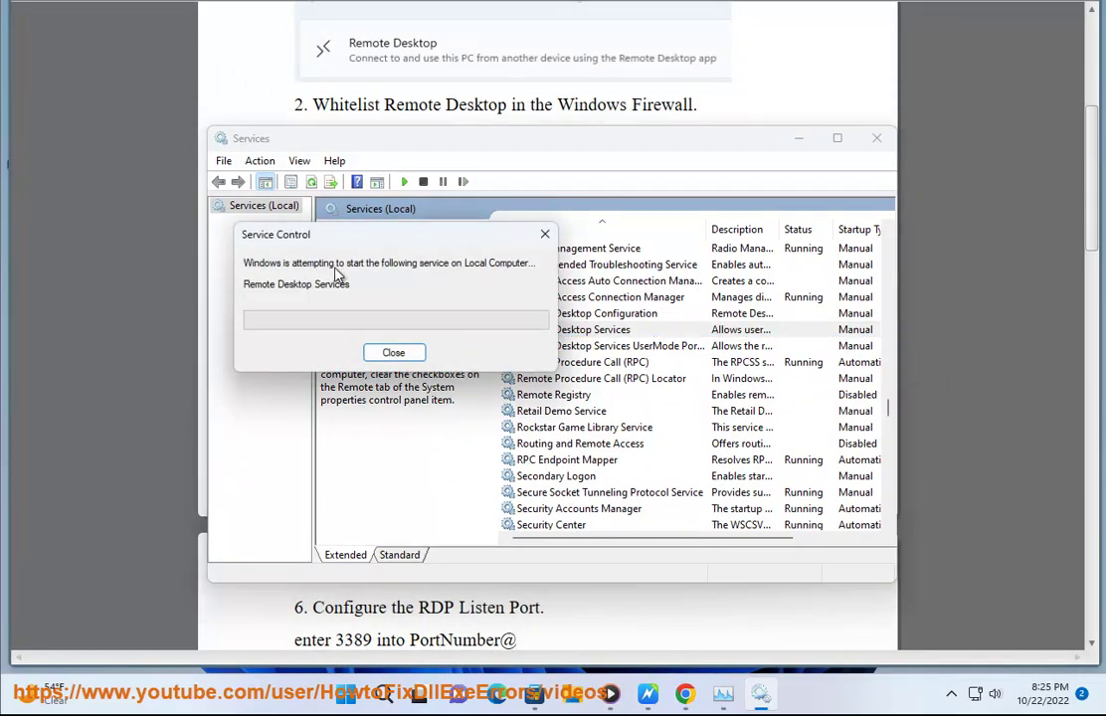
pyautogui.click(773, 331)
# Start the Remote Desktop Services UserMode Port Redirector, check the Remote Procedure Call services and close Services.
pyautogui.click(624, 346)
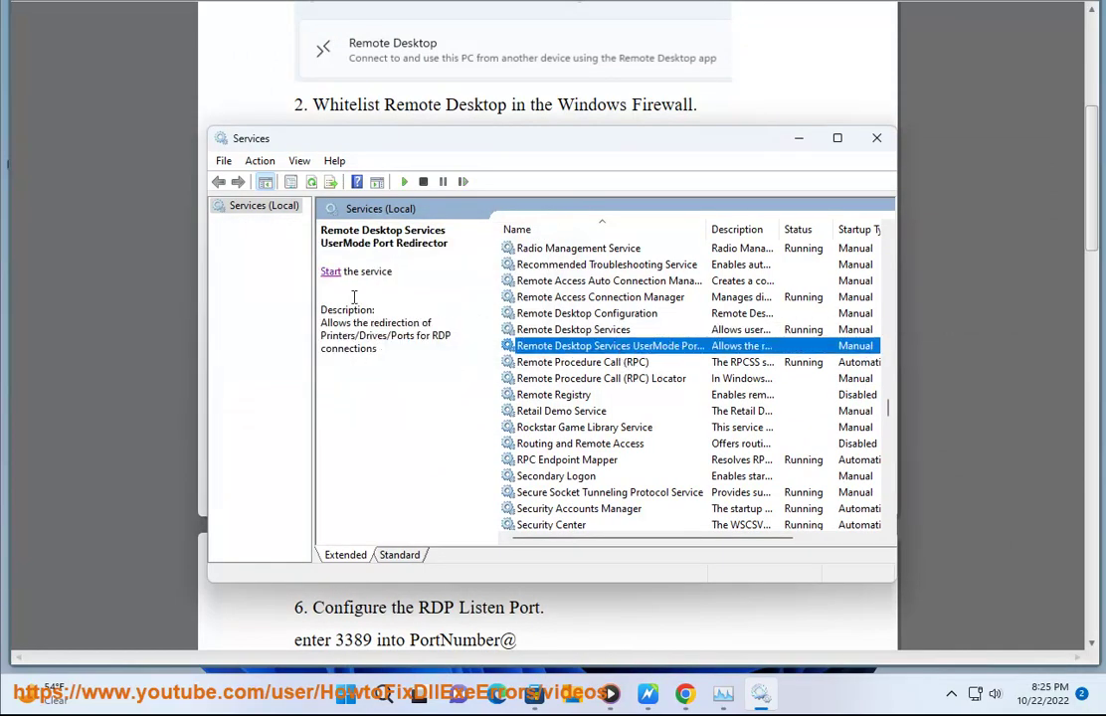
pyautogui.click(332, 273)
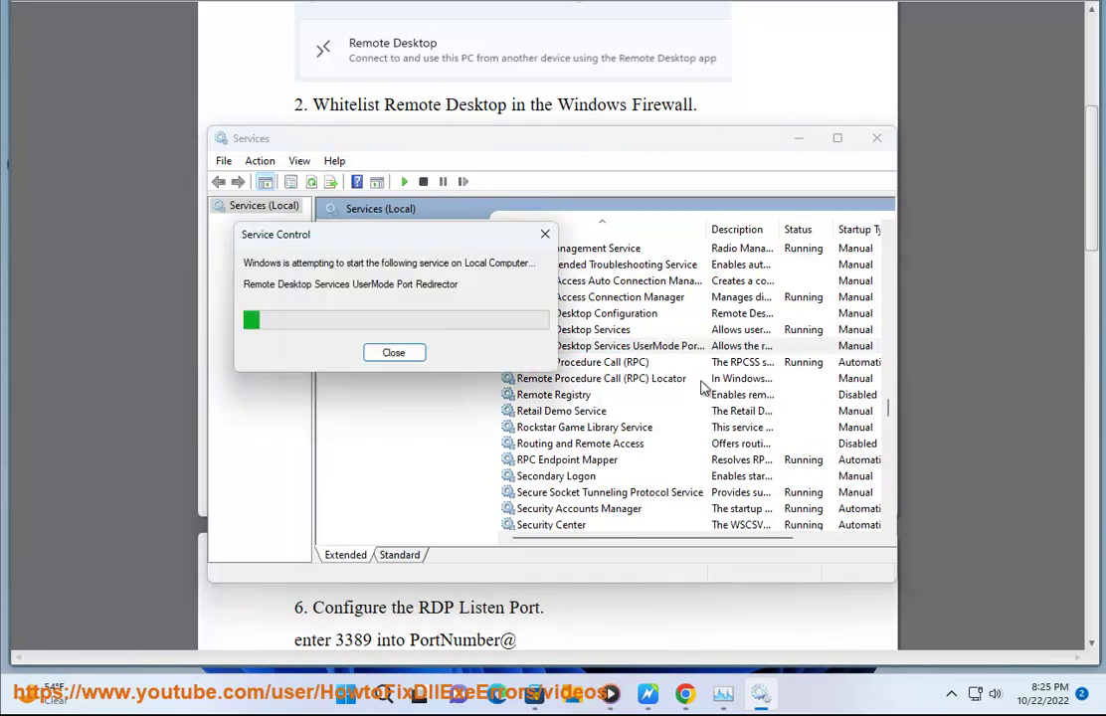
pyautogui.click(782, 364)
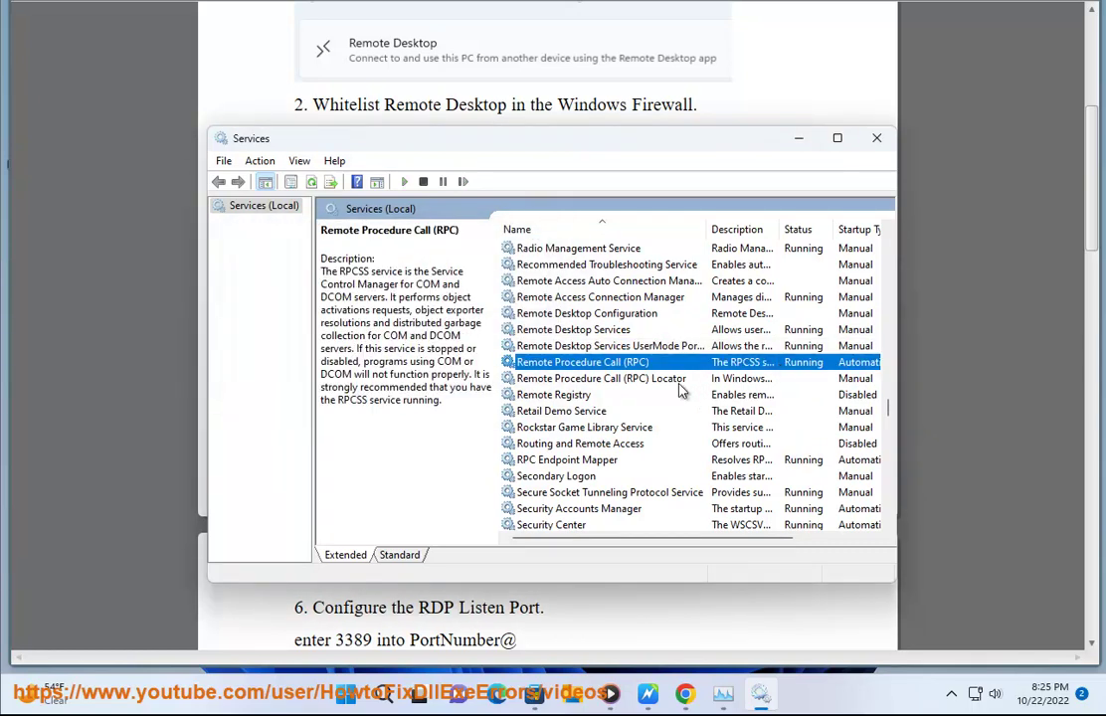
pyautogui.click(638, 378)
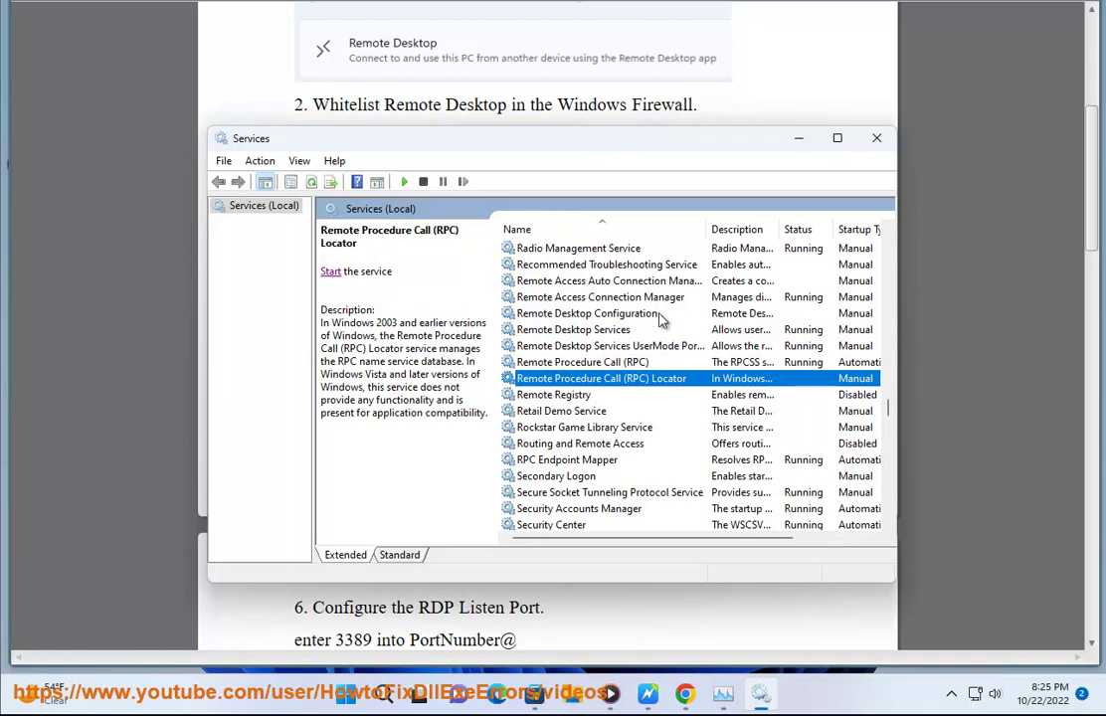
pyautogui.click(872, 138)
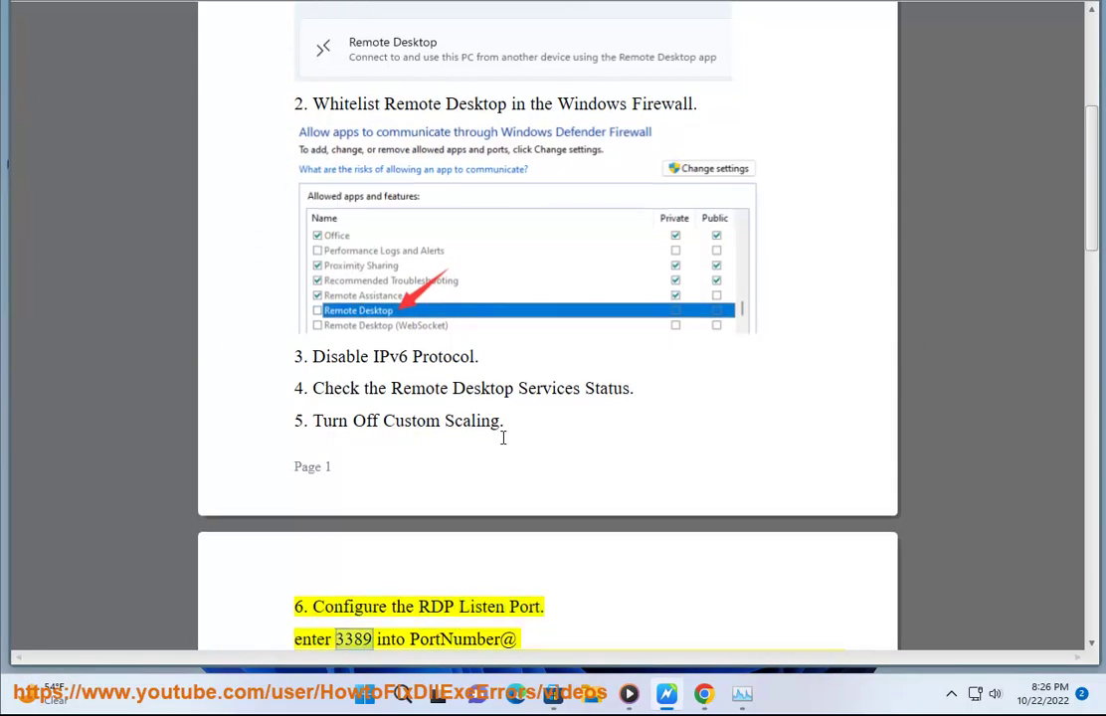
# Open Settings, search for "Scaling", view the display Scale option and return to the instruction document.
pyautogui.click(477, 422)
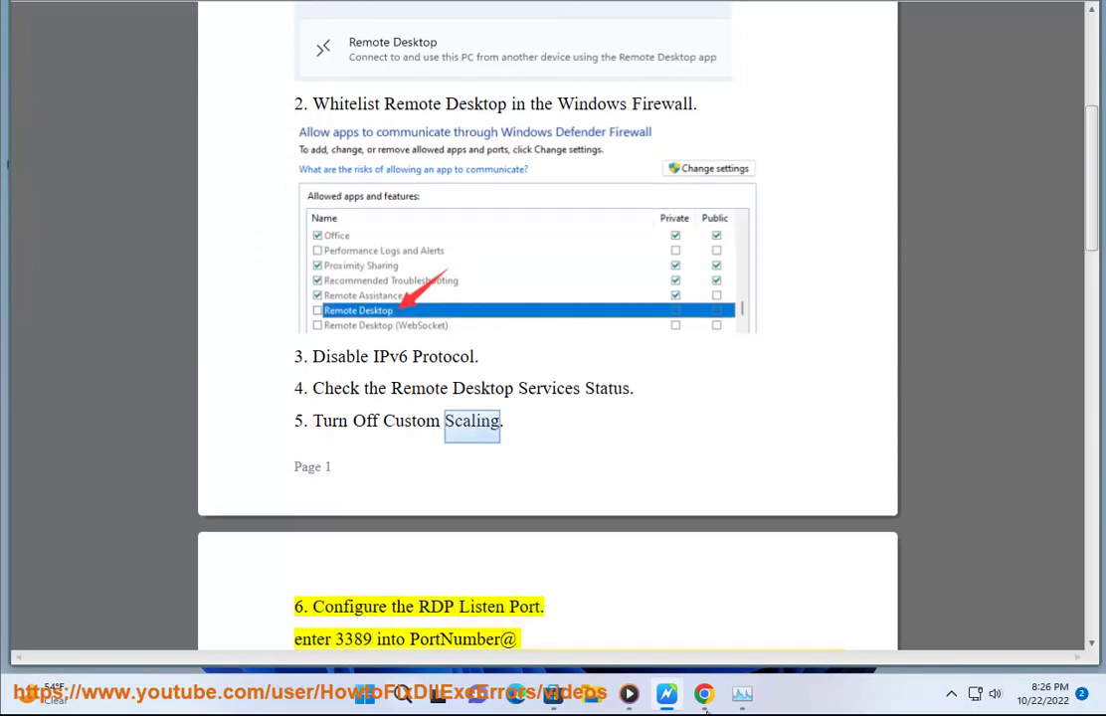
pyautogui.press('super+s')
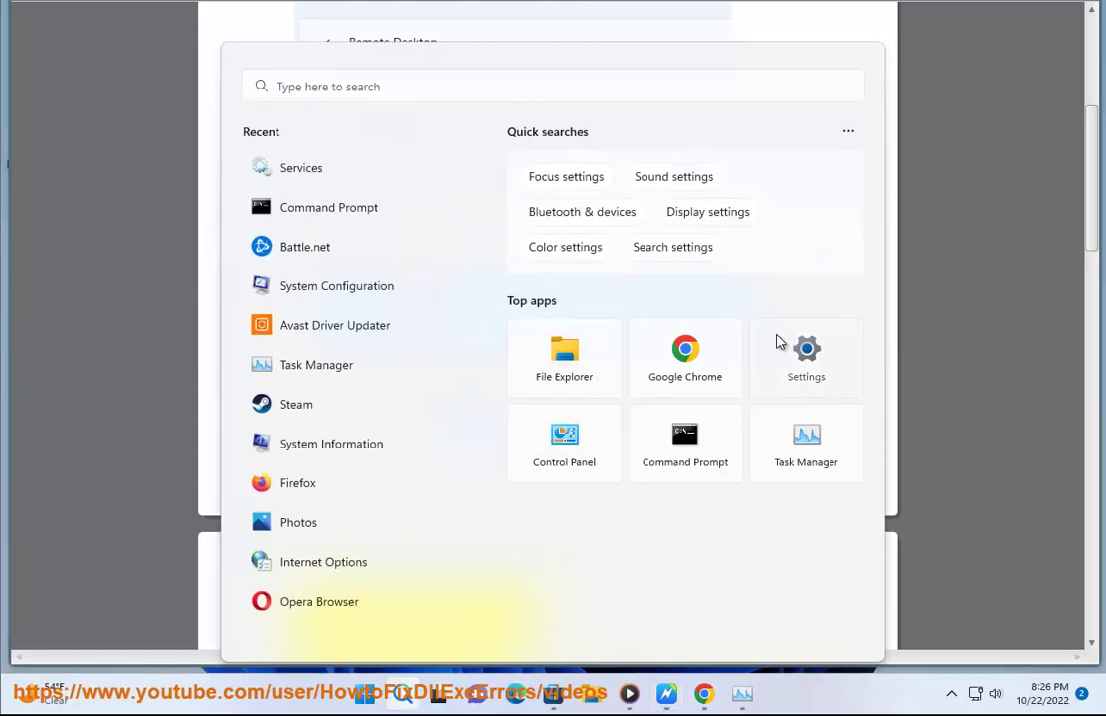
pyautogui.click(778, 342)
pyautogui.click(130, 63)
pyautogui.write('Scaling')
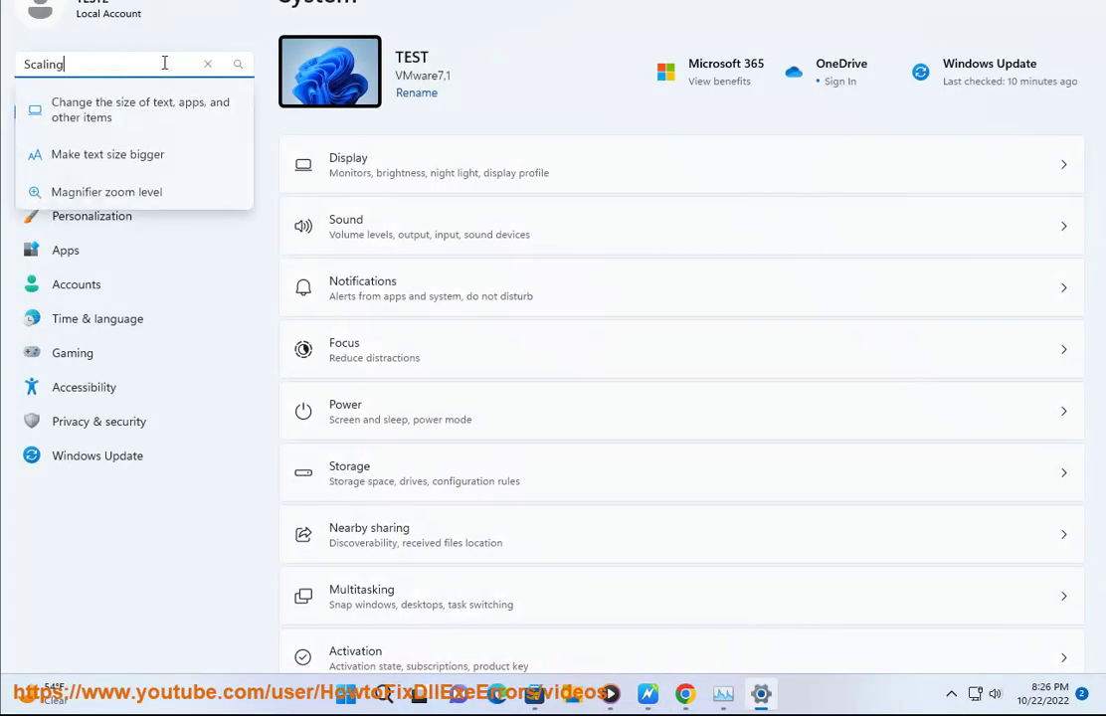
pyautogui.click(182, 122)
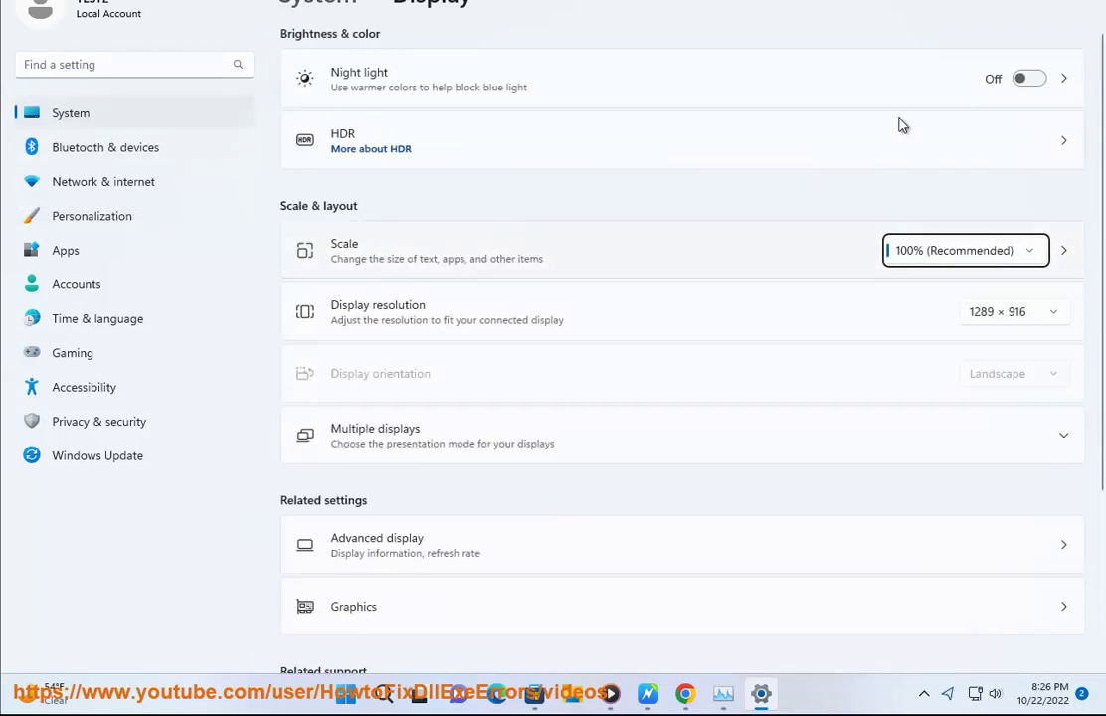
pyautogui.hotkey('alt', 'Tab')
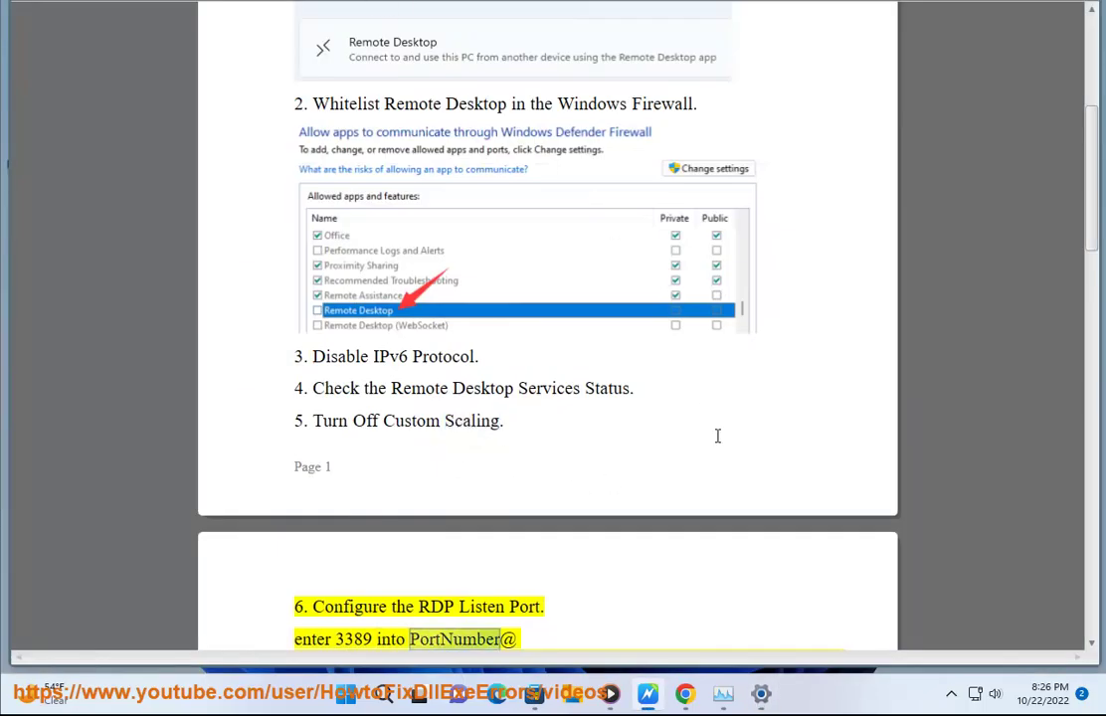
# Open Registry Editor by searching Windows for "REG" and allow it to make changes to the device.
pyautogui.scroll(-1, 707, 452)
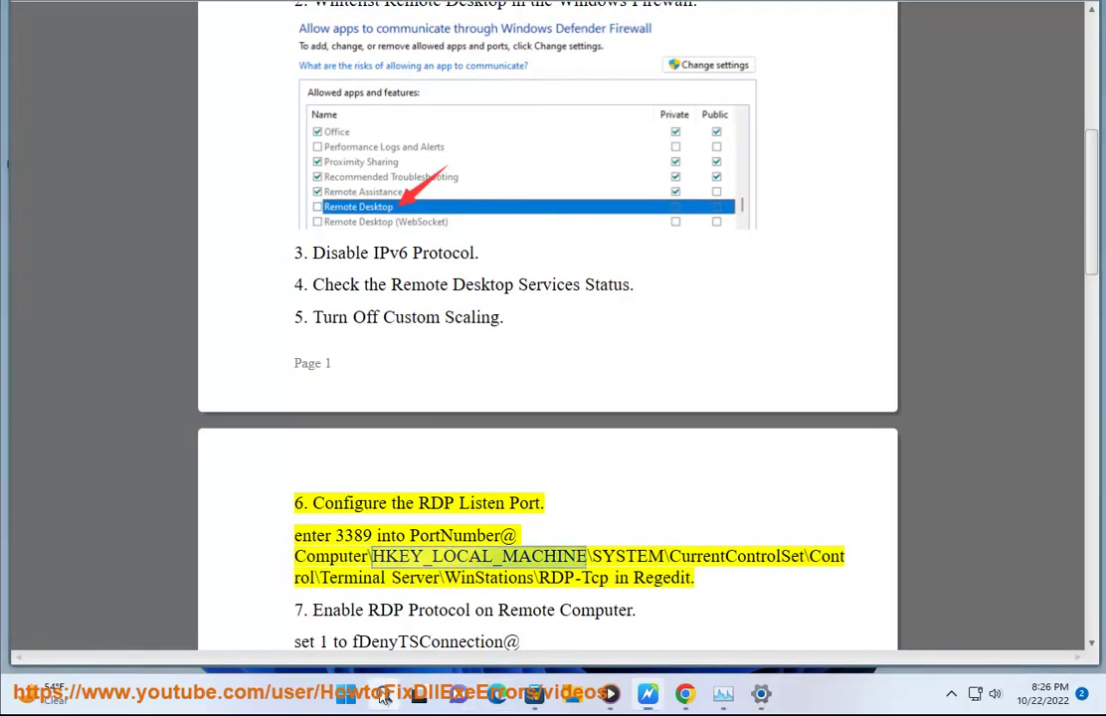
pyautogui.click(398, 697)
pyautogui.write('REG')
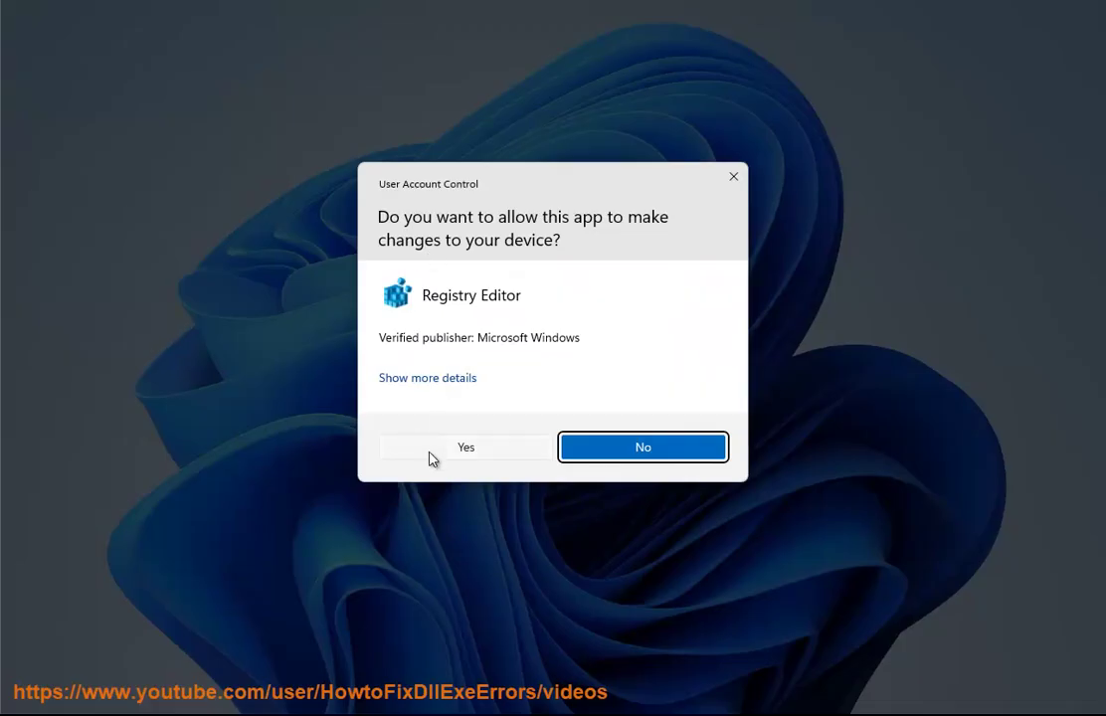
pyautogui.click(432, 457)
# Copy the RDP-Tcp registry path given in item 6 of the instruction document.
pyautogui.click(219, 327)
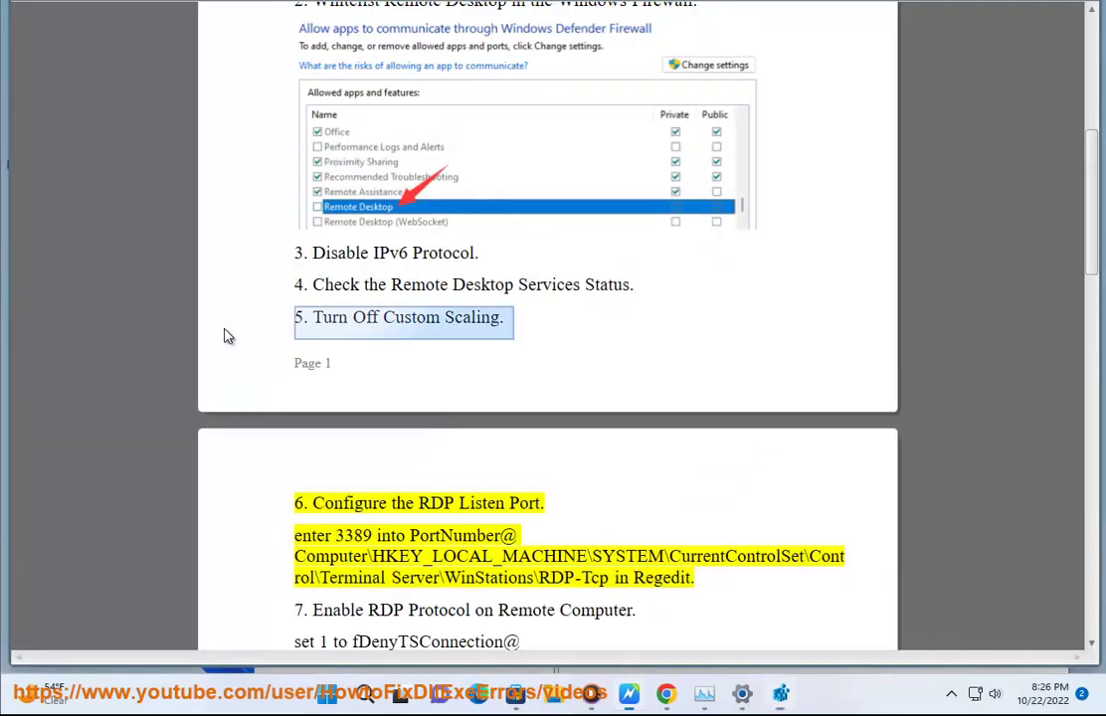
pyautogui.hotkey('shift', 'Right')
pyautogui.hotkey('shift', 'Right')
pyautogui.hotkey('shift', 'Right')
pyautogui.hotkey('shift', 'Right')
pyautogui.hotkey('shift', 'Right')
pyautogui.hotkey('shift', 'Right')
pyautogui.hotkey('shift', 'Right')
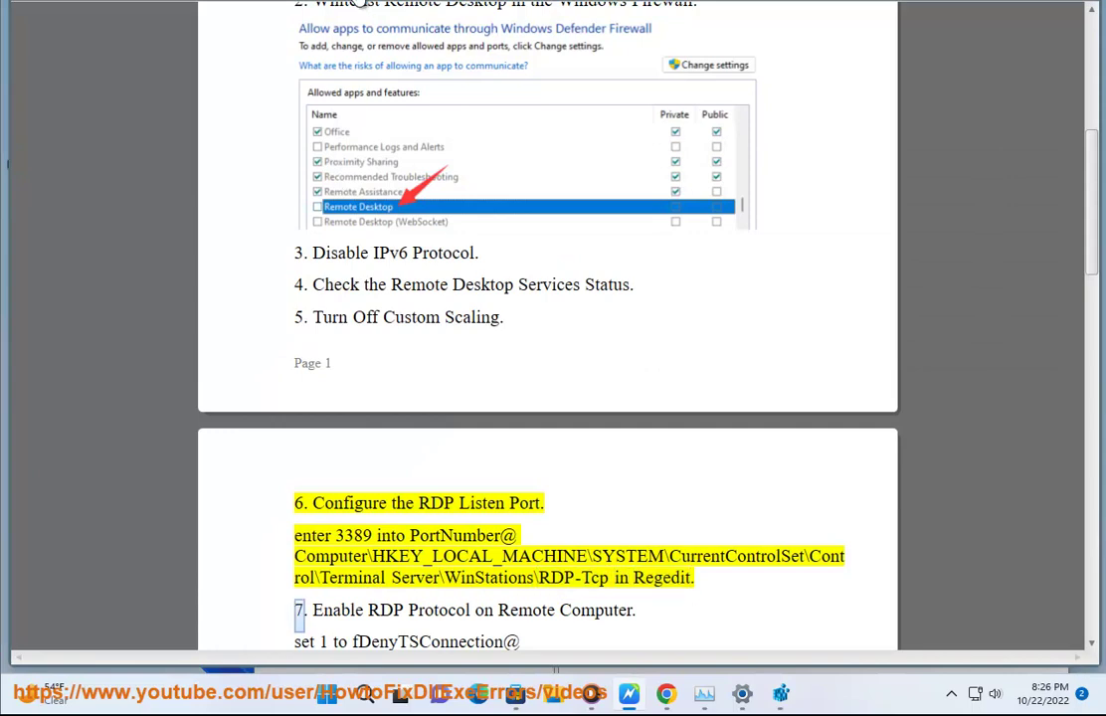
pyautogui.moveTo(601, 578); pyautogui.dragTo(288, 565)
pyautogui.hotkey('ctrl', 'c')
# Go to the copied Terminal Server\WinStations\RDP-Tcp key in Registry Editor.
pyautogui.click(781, 693)
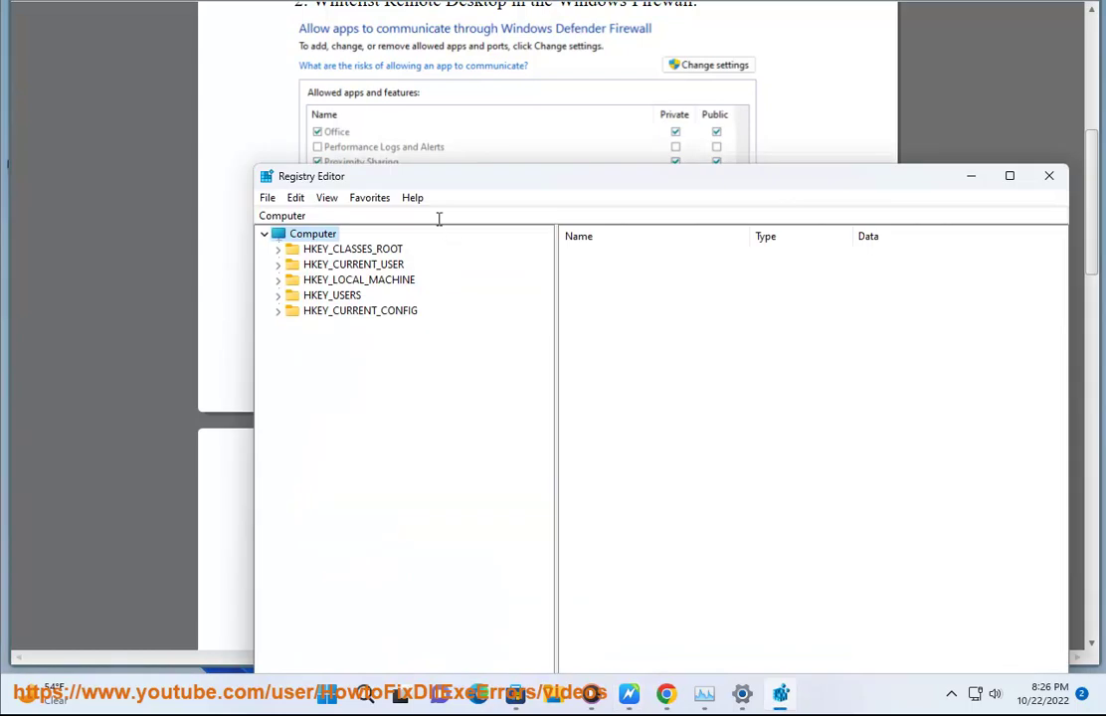
pyautogui.click(434, 215)
pyautogui.hotkey('ctrl', 'v')
pyautogui.press('Return')
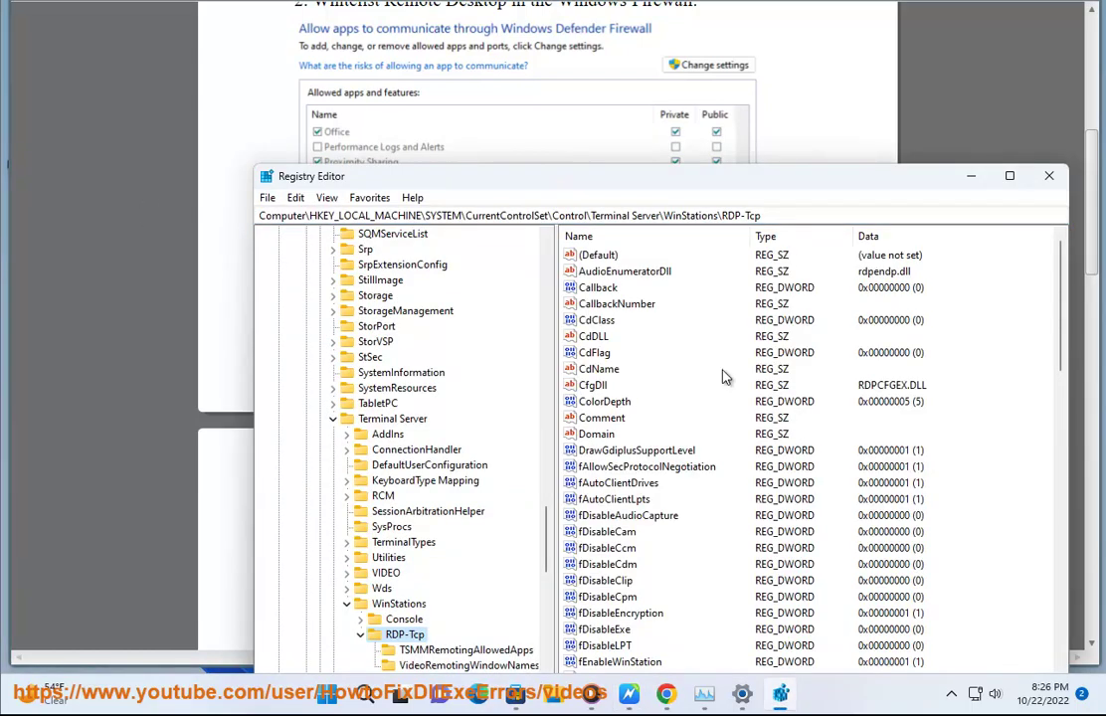
# Check the value name PortNumber in item 6 and find the values beginning with P in the RDP-Tcp key.
pyautogui.click(778, 694)
pyautogui.click(463, 535)
pyautogui.doubleClick(464, 535)
pyautogui.click(781, 693)
pyautogui.press('p')
pyautogui.press('p')
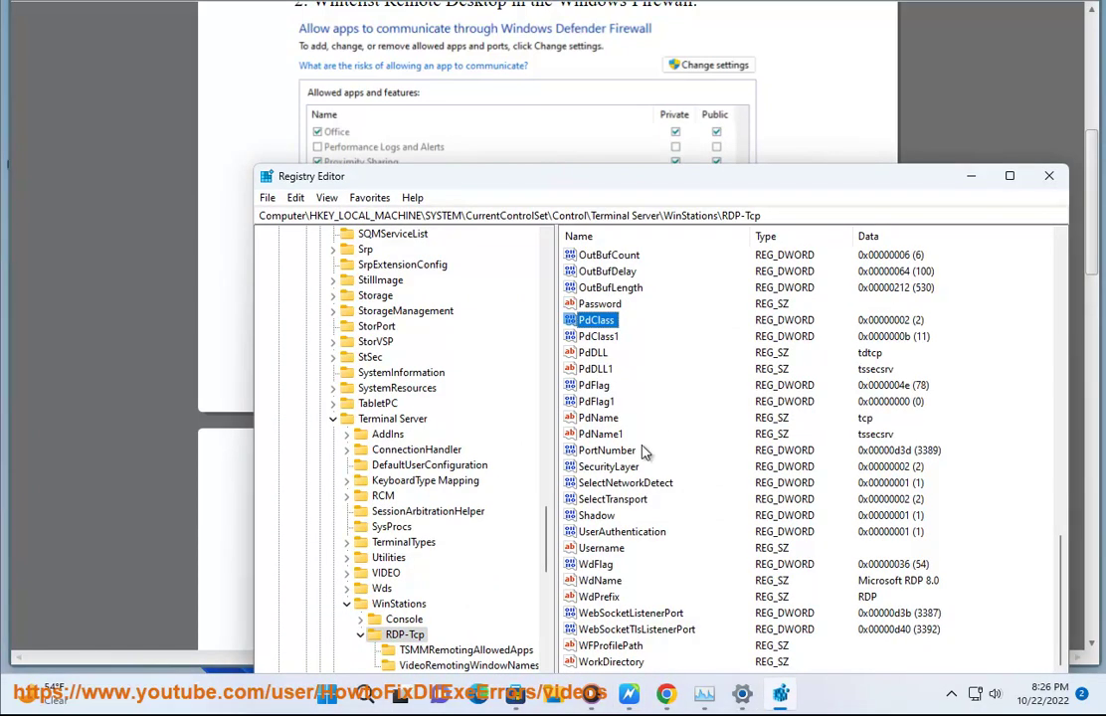
# Try entering 3389 from item 6 as the value data of PortNumber, cancel the edit and minimize Registry Editor.
pyautogui.click(641, 448)
pyautogui.click(628, 451)
pyautogui.press('Return')
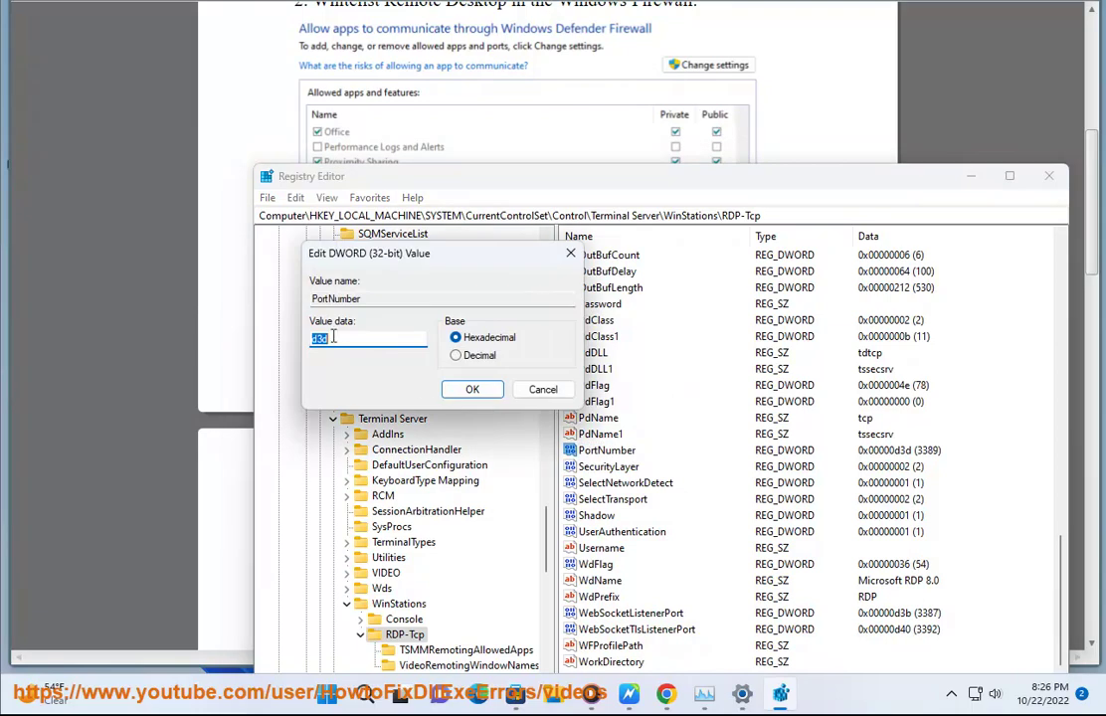
pyautogui.click(630, 696)
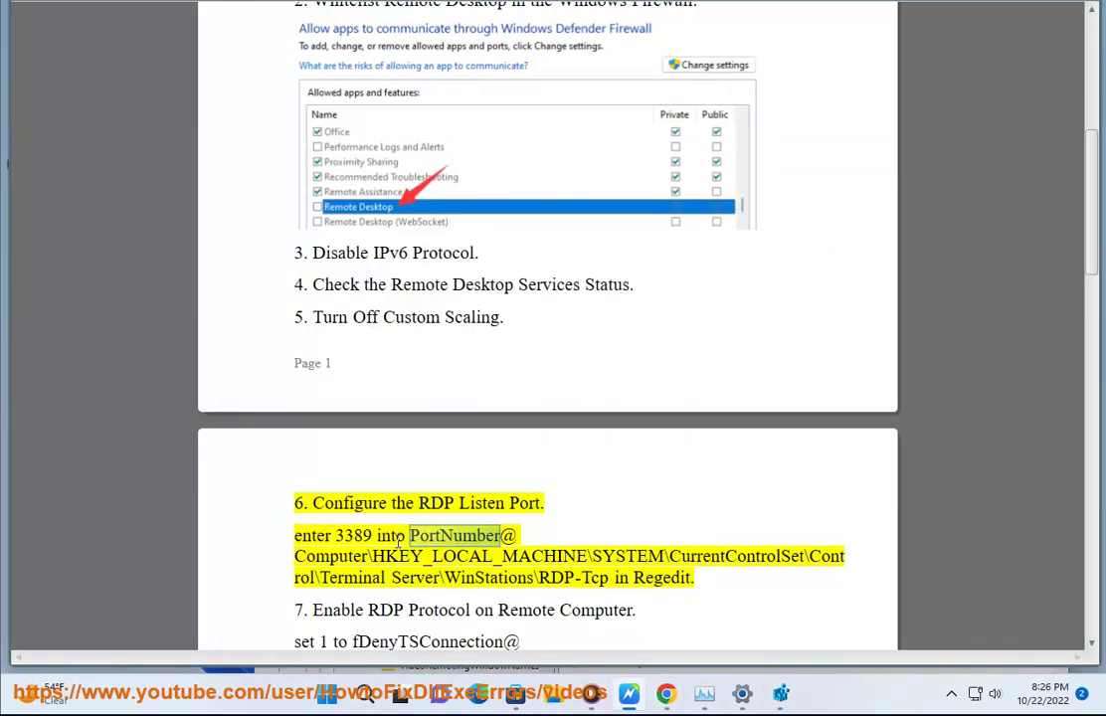
pyautogui.doubleClick(355, 536)
pyautogui.hotkey('ctrl', 'c')
pyautogui.click(776, 698)
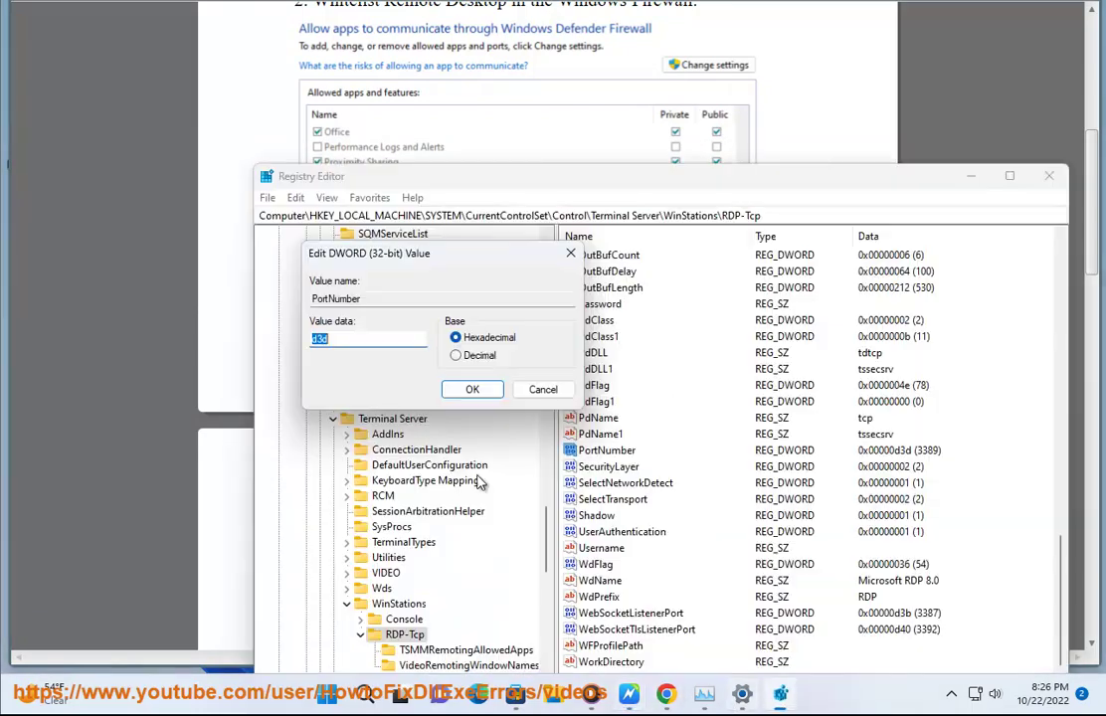
pyautogui.hotkey('ctrl', 'v')
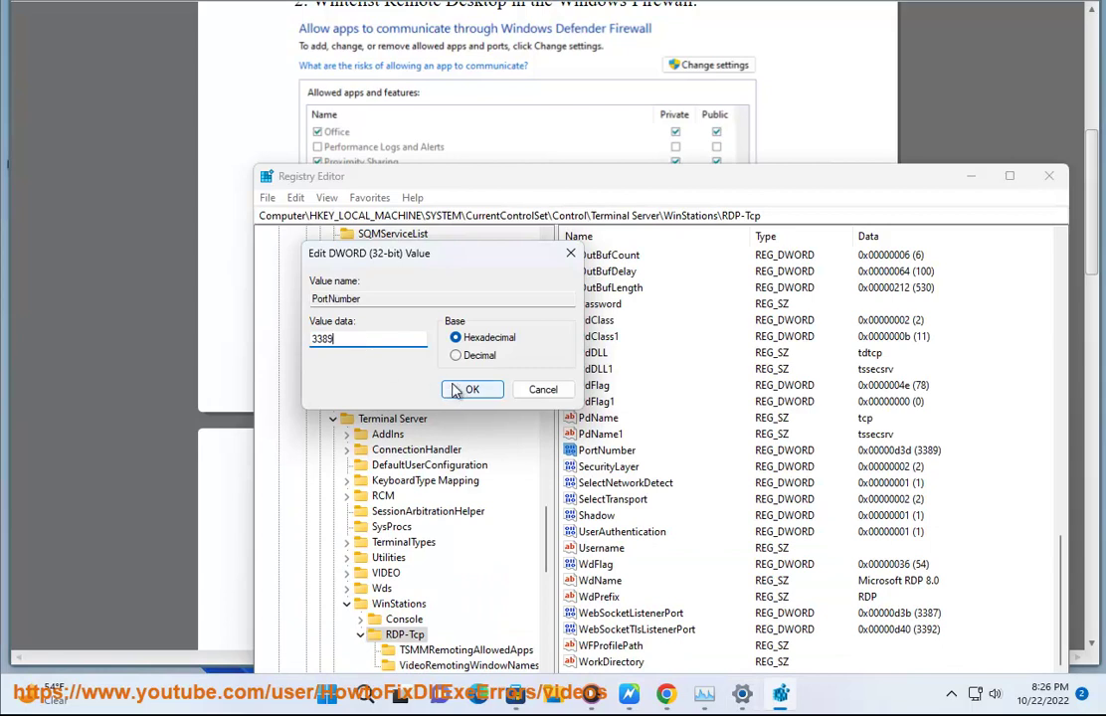
pyautogui.click(528, 396)
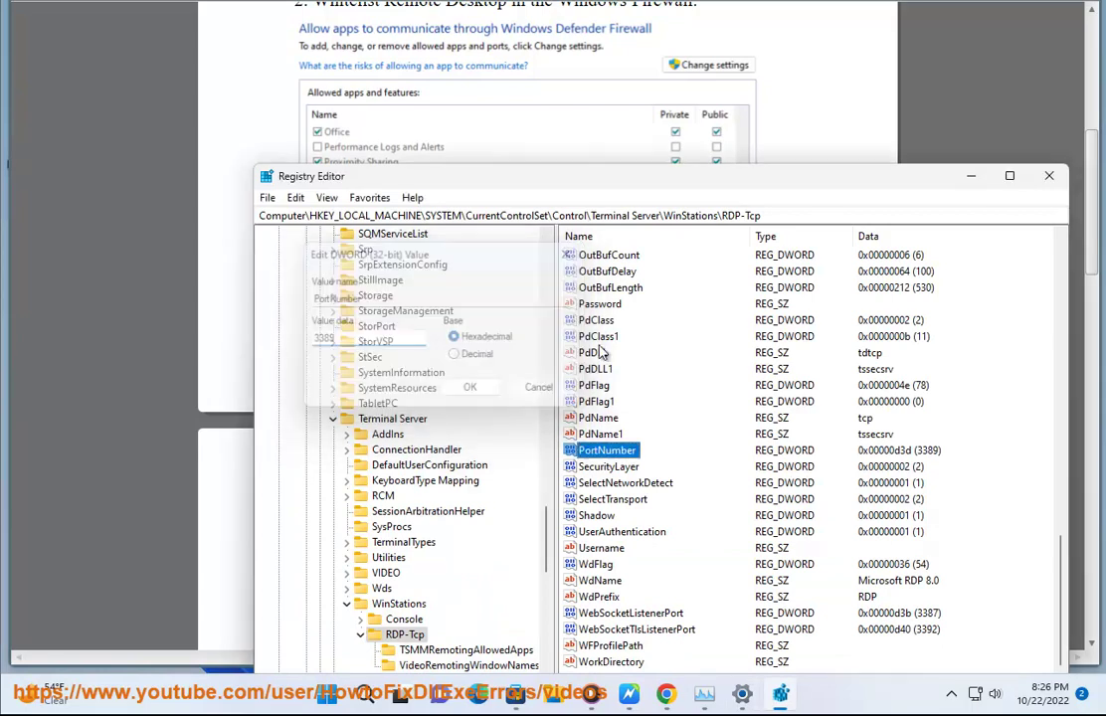
pyautogui.click(976, 175)
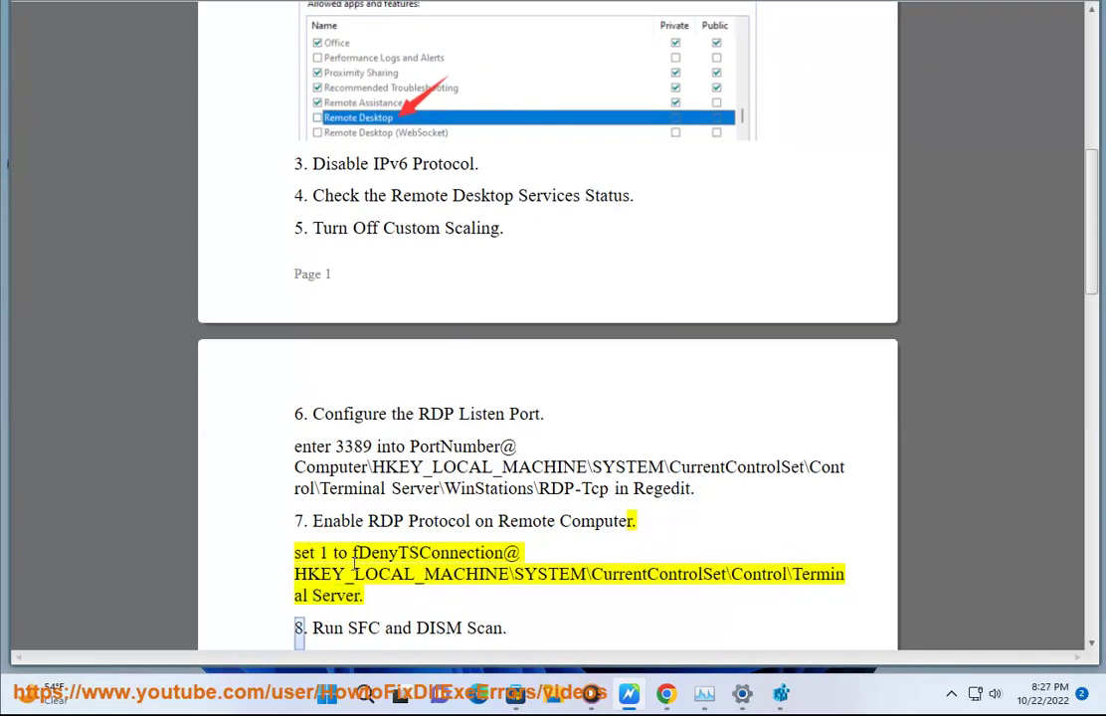
# Copy the key path from item 7 and go to HKEY_LOCAL_MACHINE\SYSTEM\CurrentControlSet\Control\Terminal Server in Registry Editor.
pyautogui.click(305, 594)
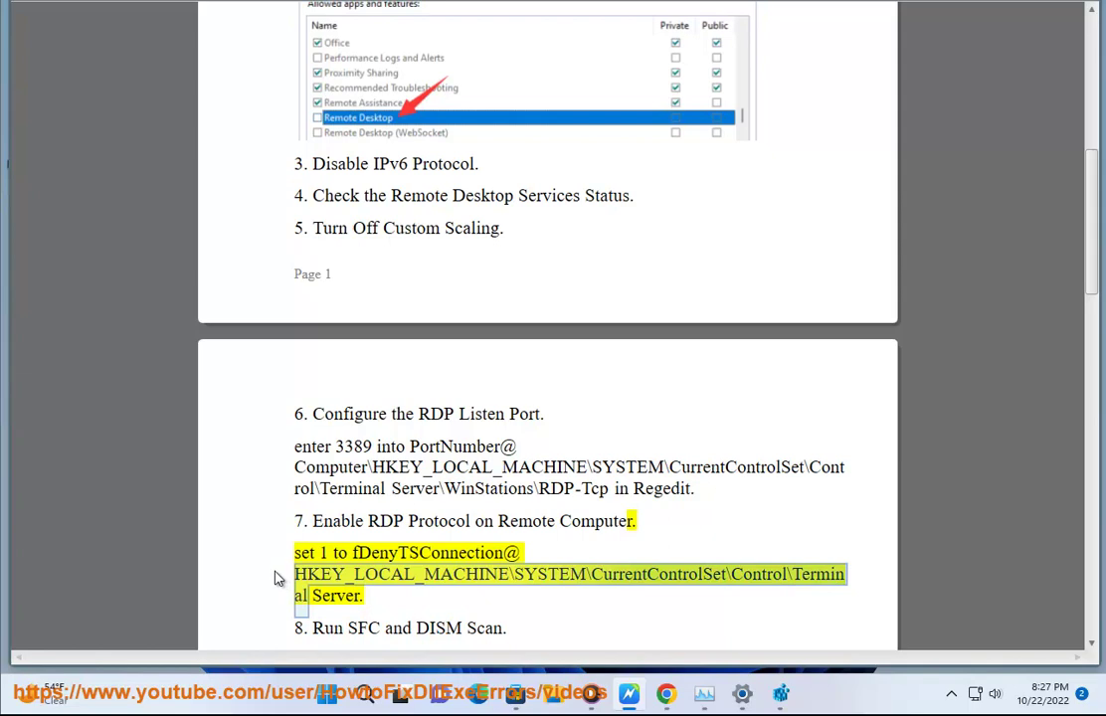
pyautogui.click(781, 693)
pyautogui.moveTo(765, 215); pyautogui.dragTo(3, 224)
pyautogui.write('HKEY_LOCAL_MACHINE\\SYSTEM\\CurrentControlSet\\Control\\Terminal')
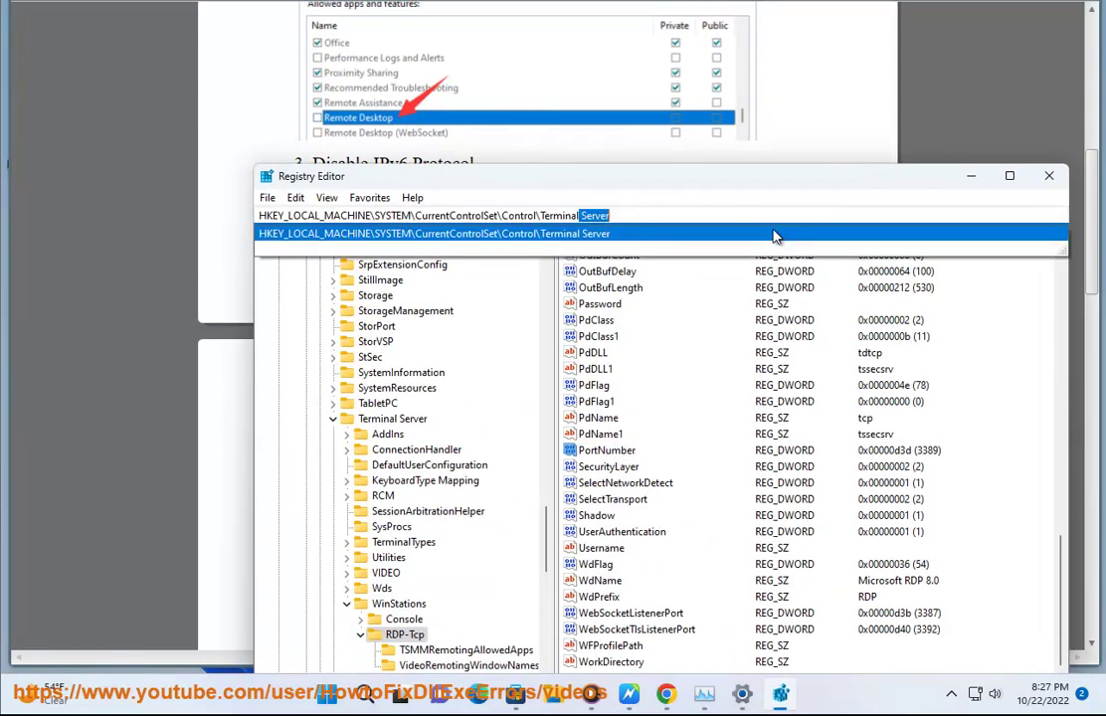
pyautogui.press('Return')
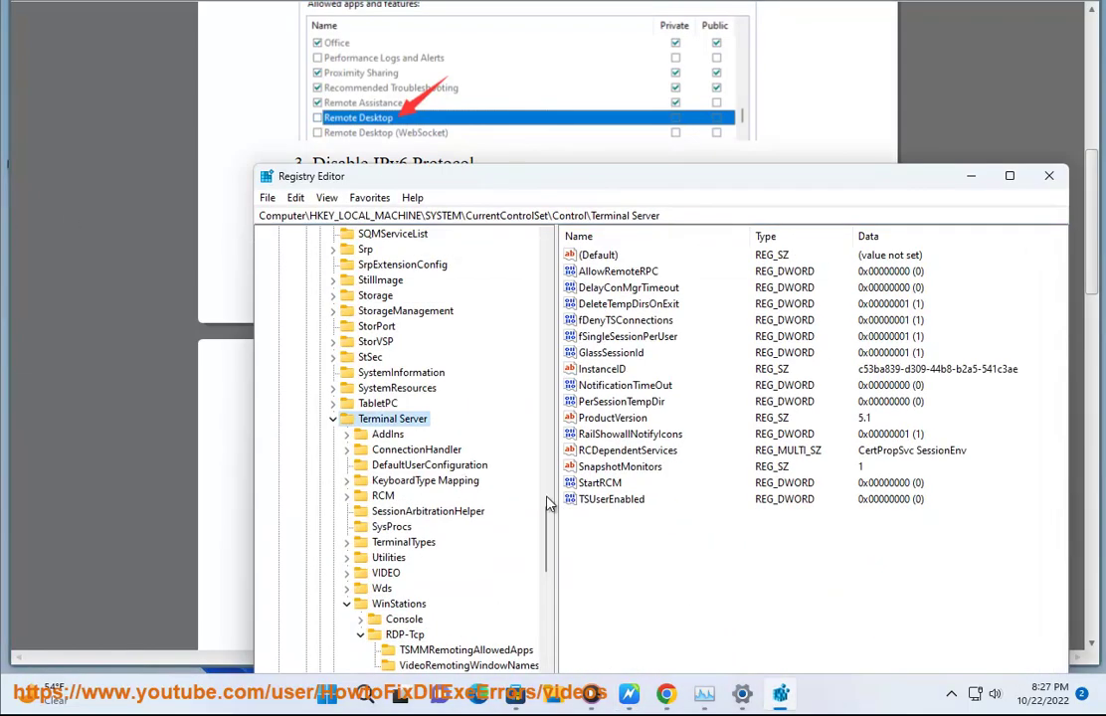
# Open the fDenyTSConnections value of the Terminal Server key and compare its data with item 7.
pyautogui.click(781, 701)
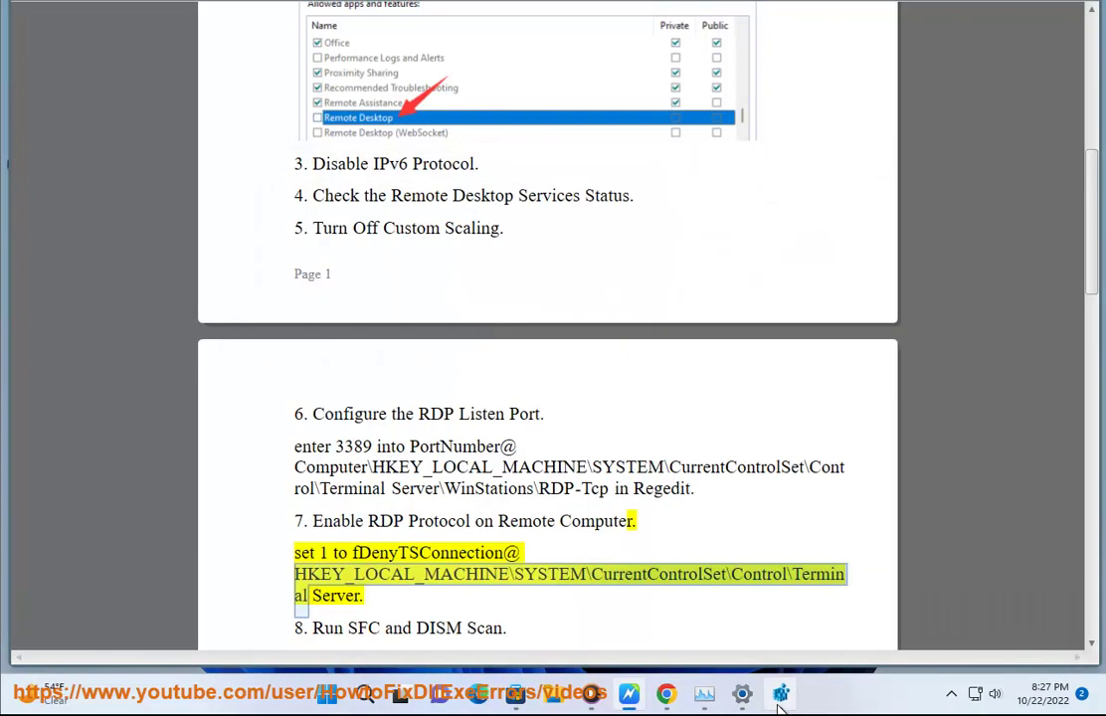
pyautogui.click(781, 702)
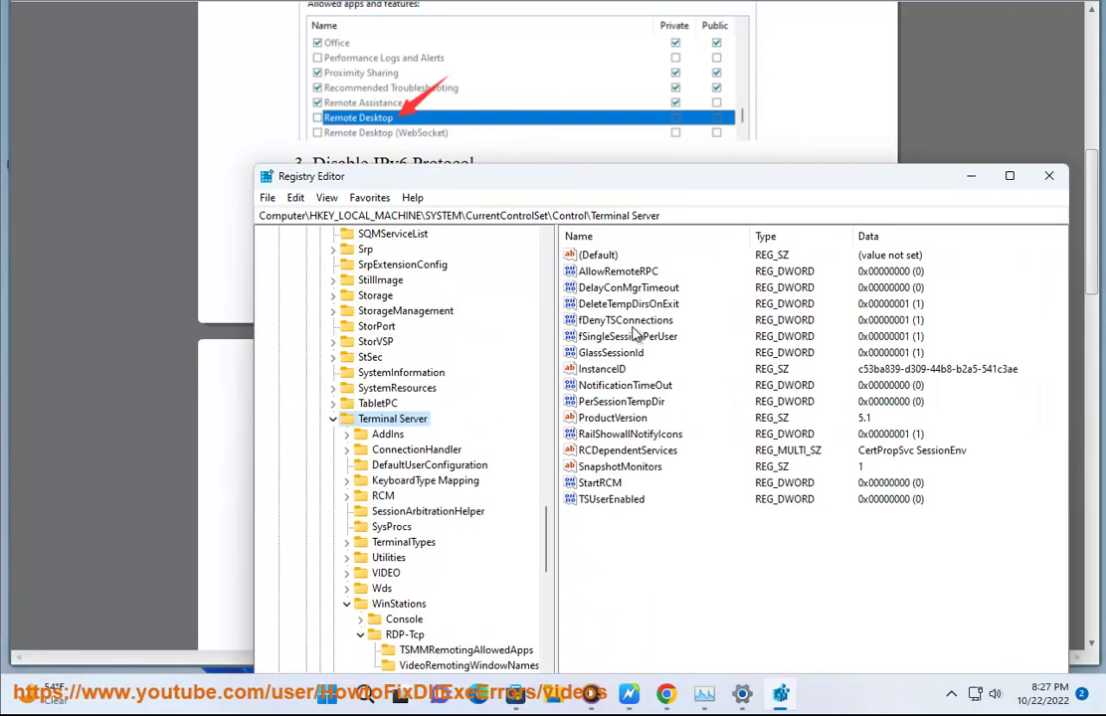
pyautogui.click(617, 321)
pyautogui.click(781, 701)
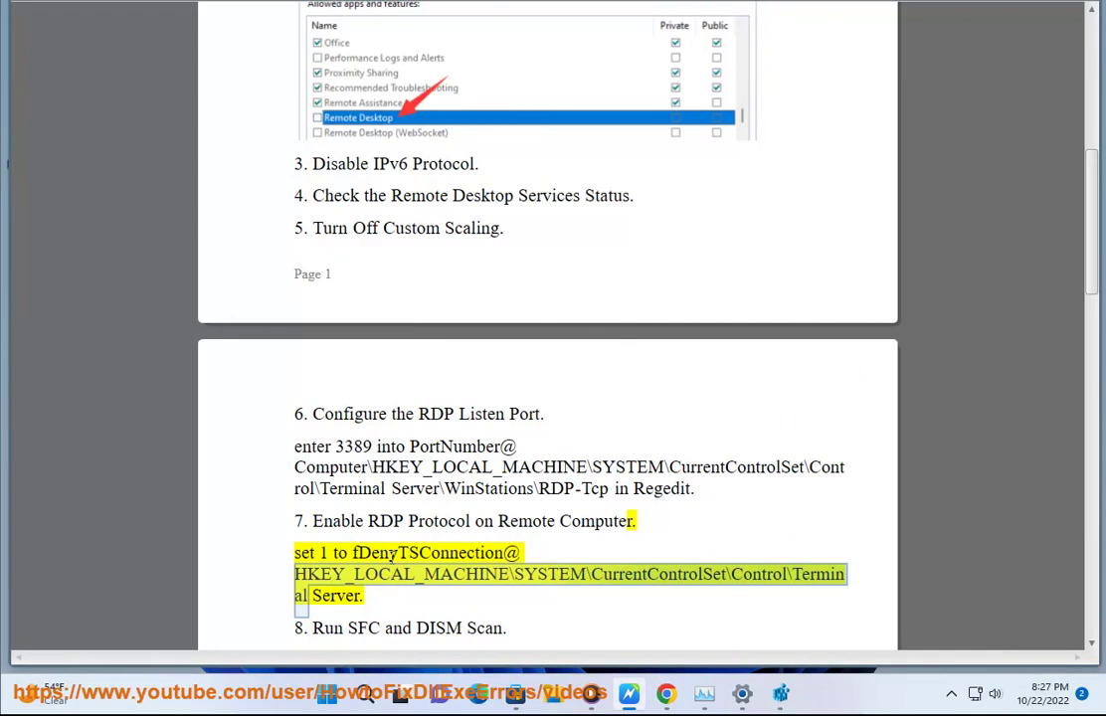
pyautogui.click(782, 696)
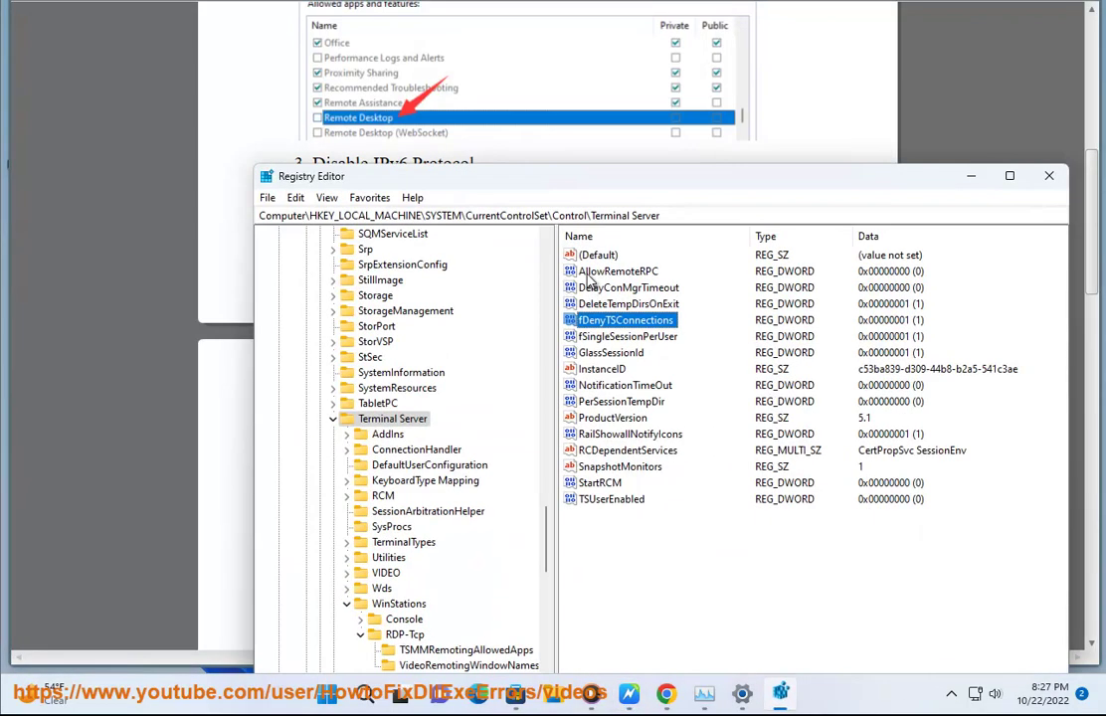
pyautogui.doubleClick(624, 321)
pyautogui.click(625, 704)
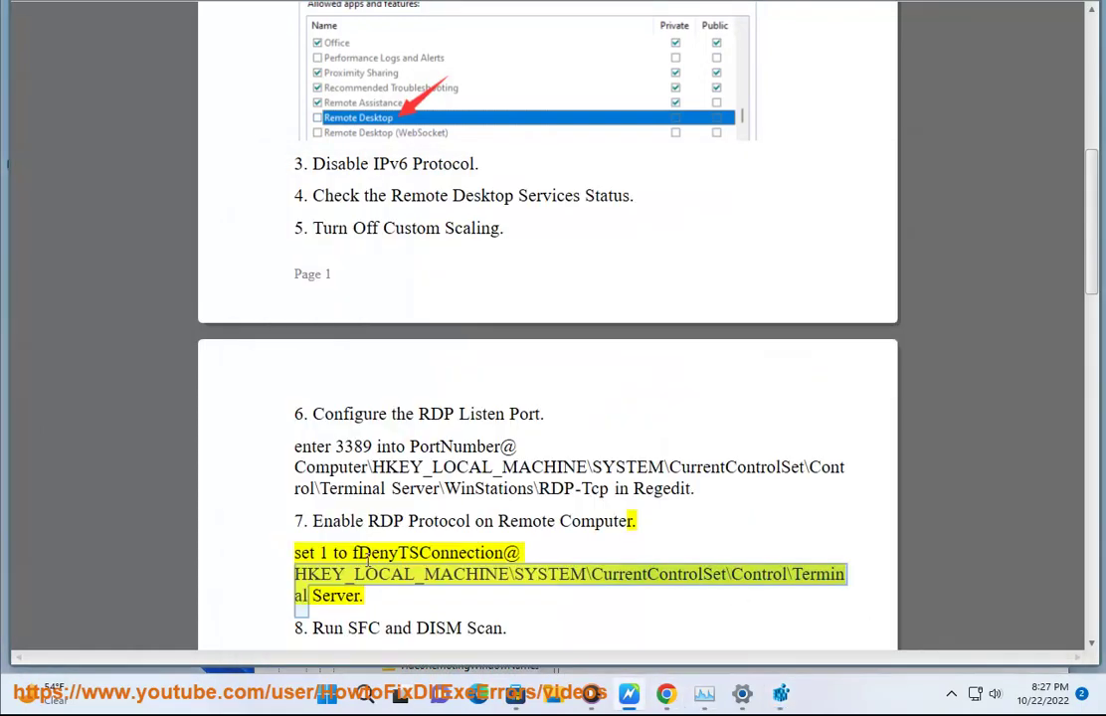
pyautogui.click(791, 697)
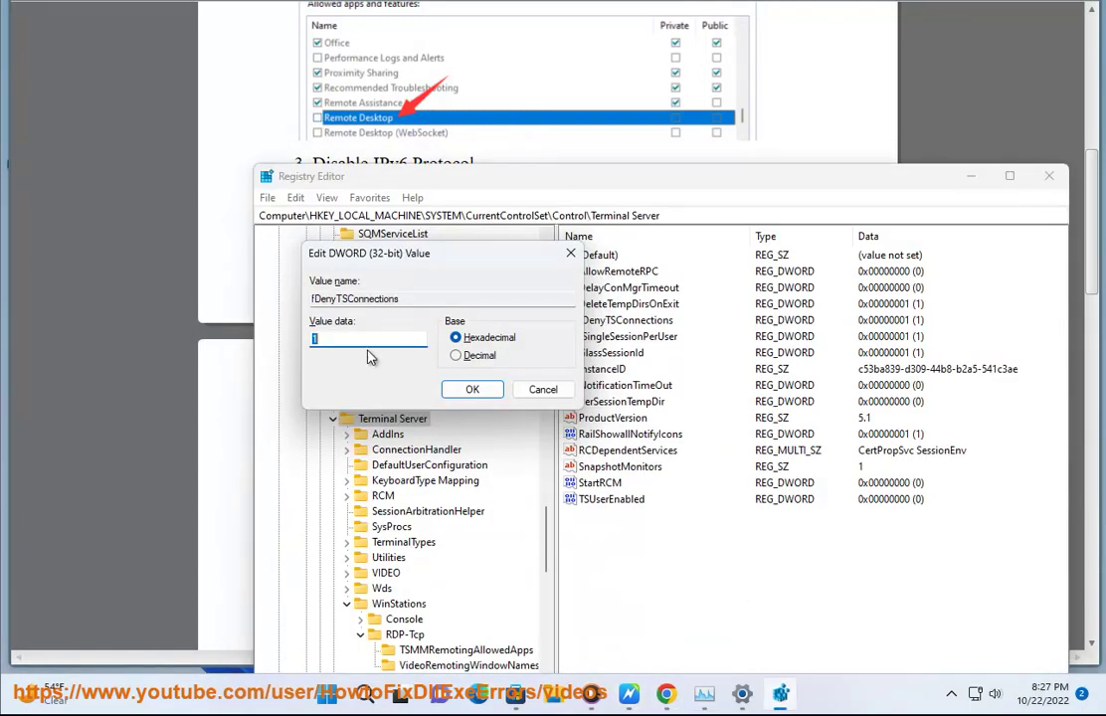
pyautogui.moveTo(483, 259); pyautogui.dragTo(735, 350)
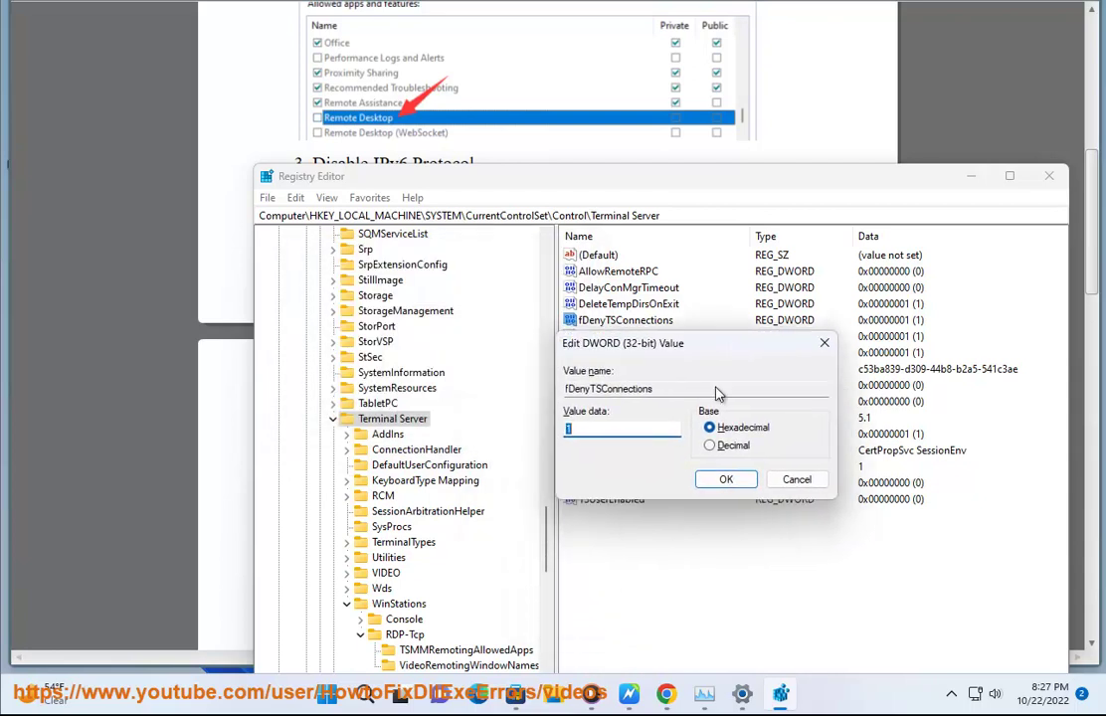
# View the computer's power options without restarting, cancel the fDenyTSConnections edit and close Registry Editor.
pyautogui.click(327, 693)
pyautogui.click(766, 635)
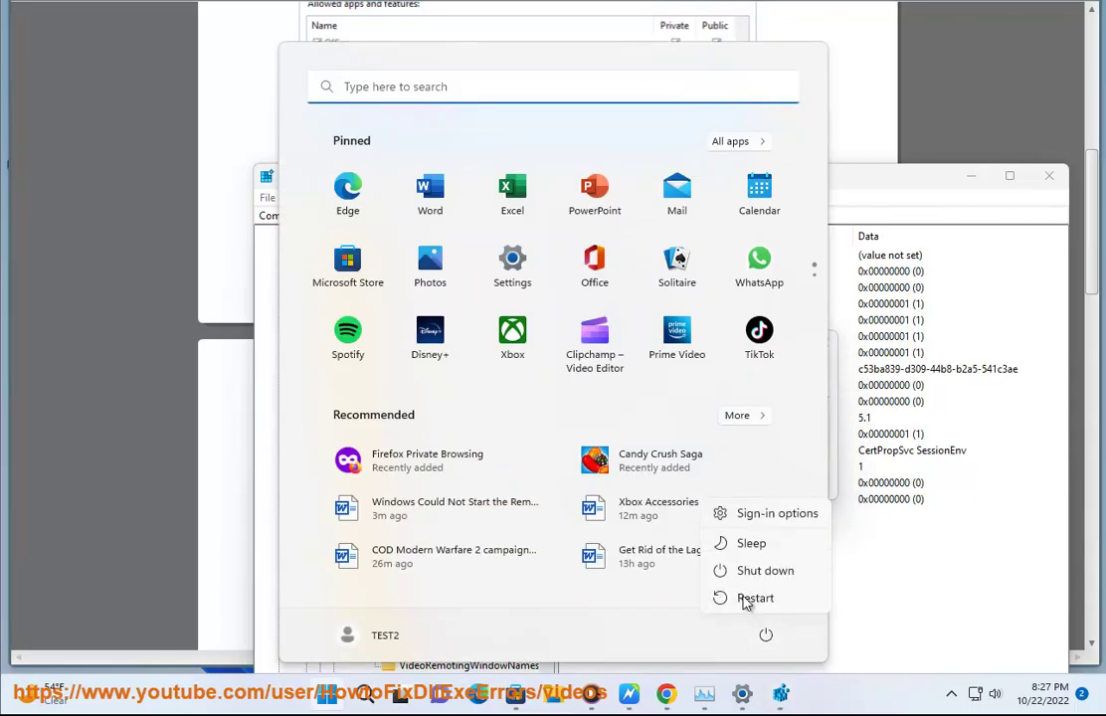
pyautogui.click(867, 572)
pyautogui.click(801, 482)
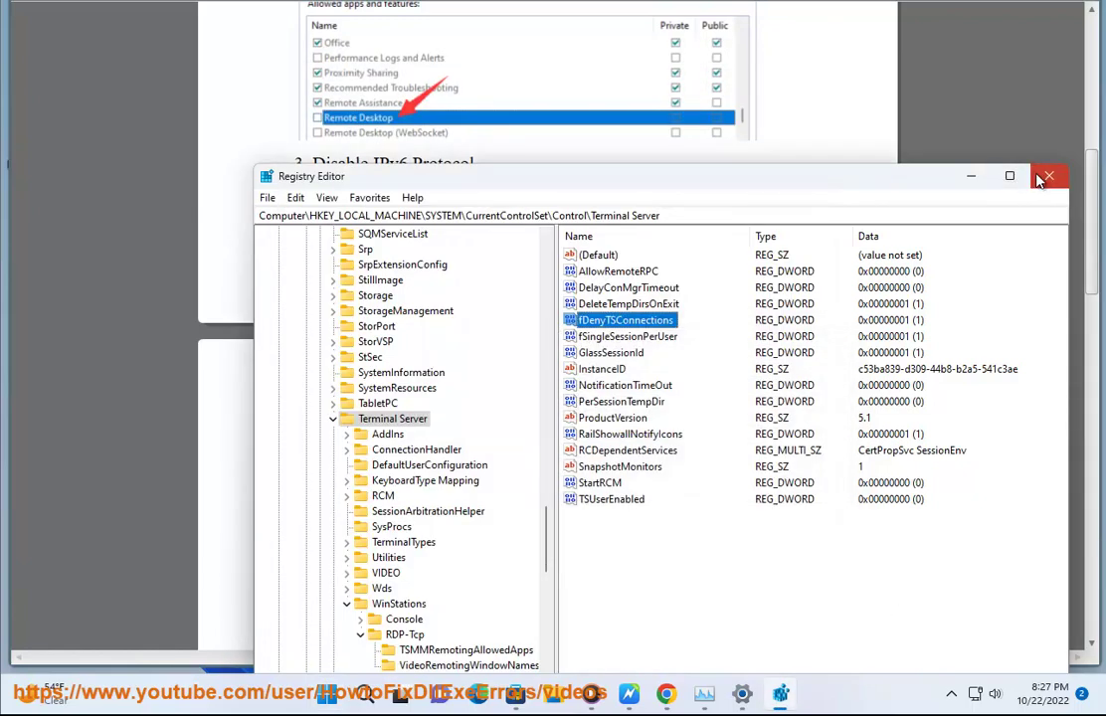
pyautogui.click(1037, 175)
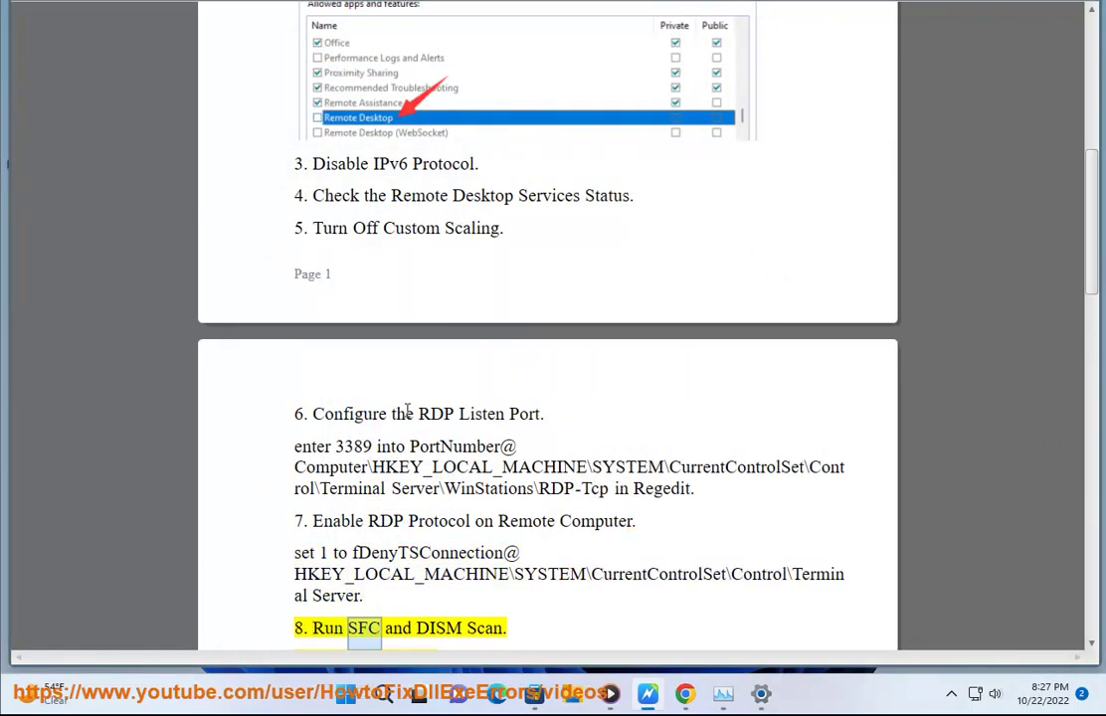
# Open Command Prompt as administrator and enter the command SFC /SCANNOW.
pyautogui.click(384, 693)
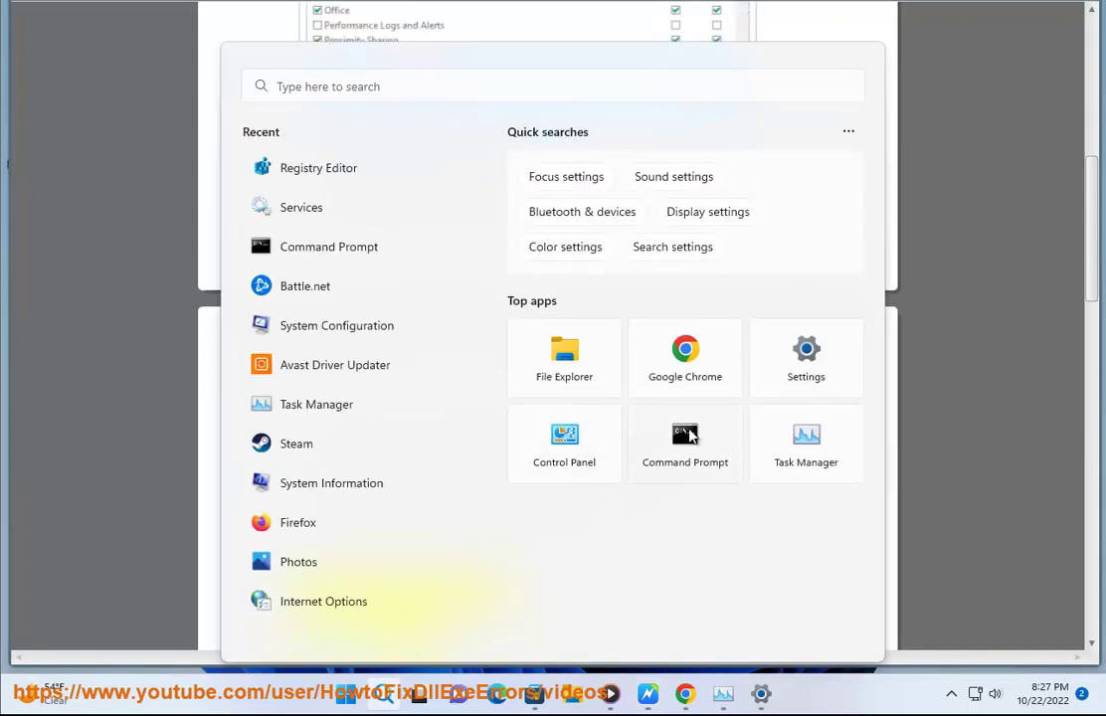
pyautogui.rightClick(693, 438)
pyautogui.click(701, 452)
pyautogui.click(467, 448)
pyautogui.write('SFC /SCANNOW')
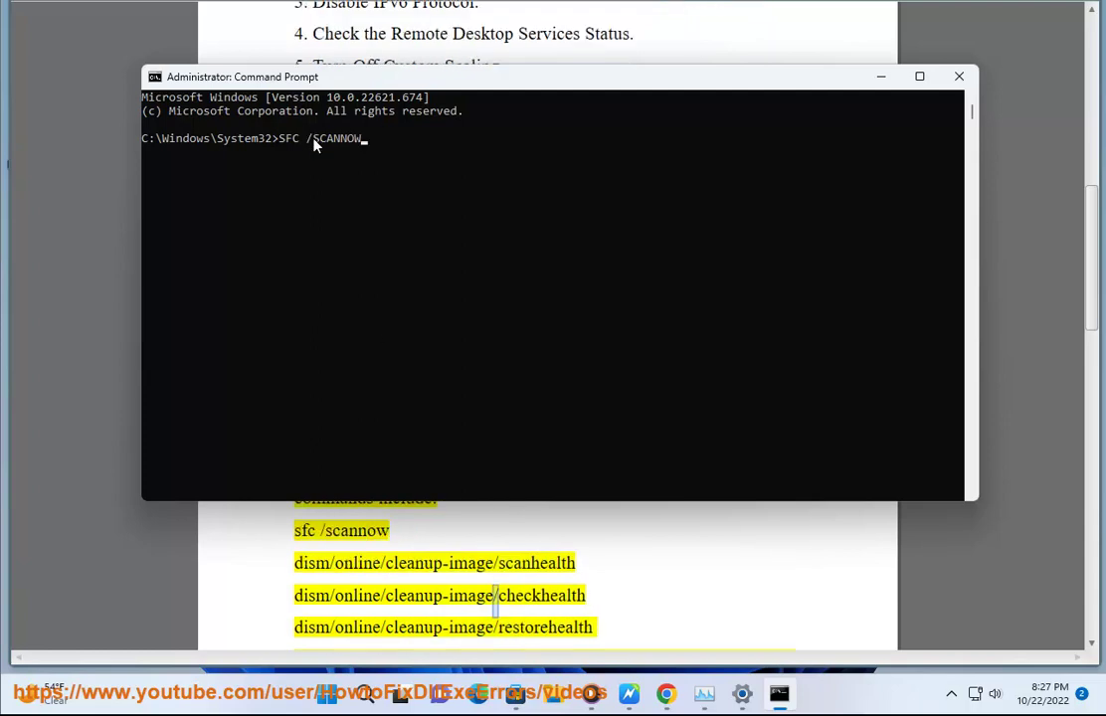
# Read the SFC and DISM commands in item 8 and the Remote Desktop credential reset in item 9.
pyautogui.click(415, 539)
pyautogui.scroll(-2, 466, 538)
pyautogui.click(466, 539)
pyautogui.doubleClick(545, 545)
pyautogui.click(463, 518)
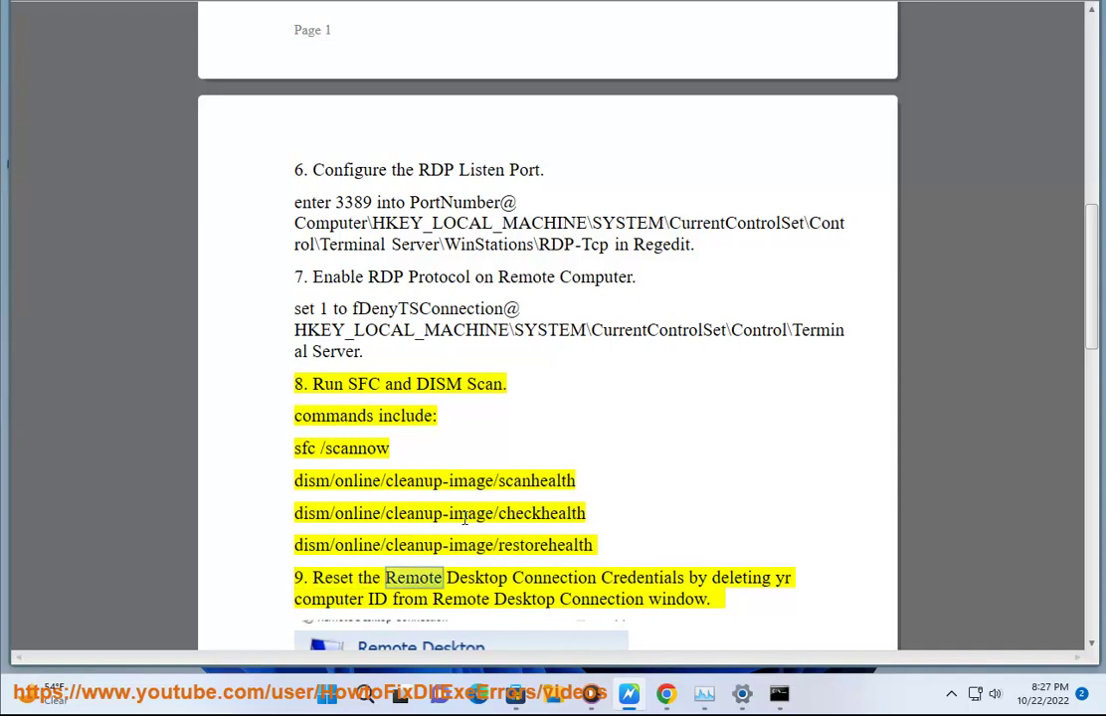
pyautogui.scroll(-3, 499, 508)
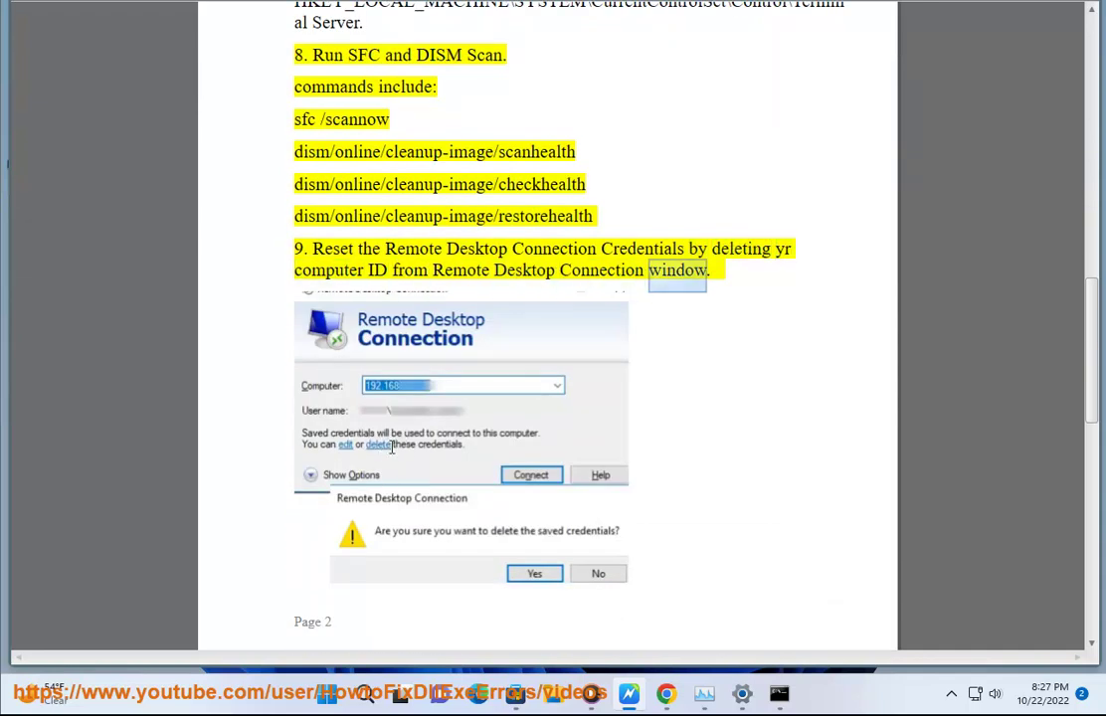
pyautogui.hotkey('ctrl', 'shift', 'u')
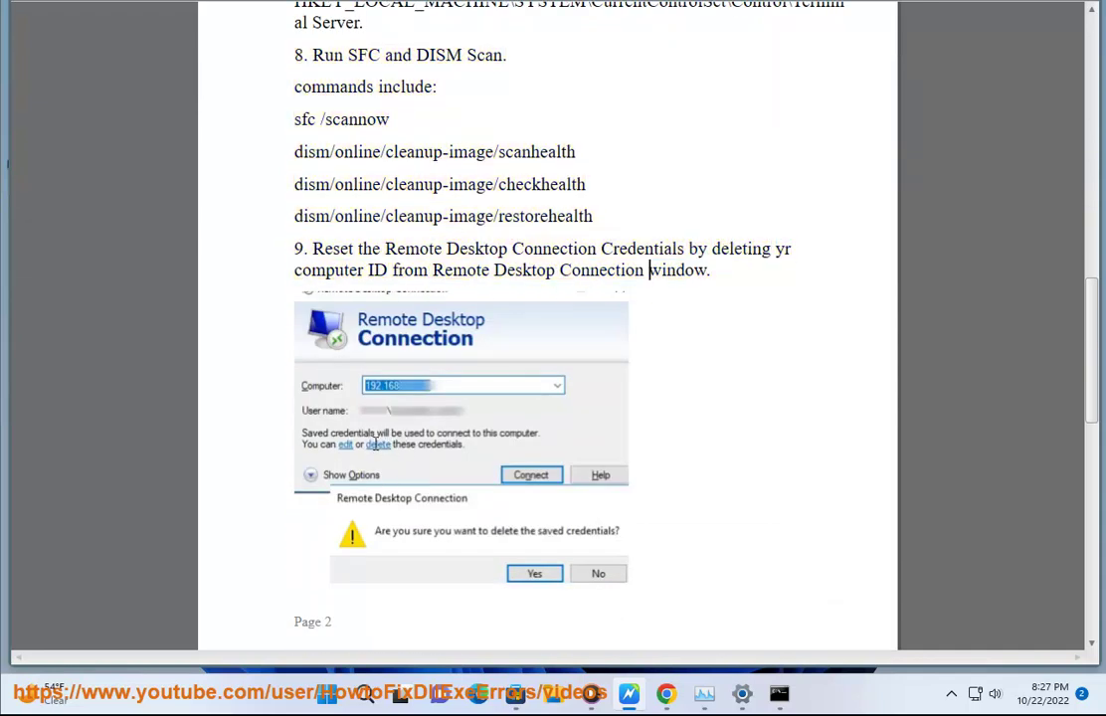
# Open Remote Desktop Connection by searching Windows for "REM".
pyautogui.click(379, 695)
pyautogui.write('REM')
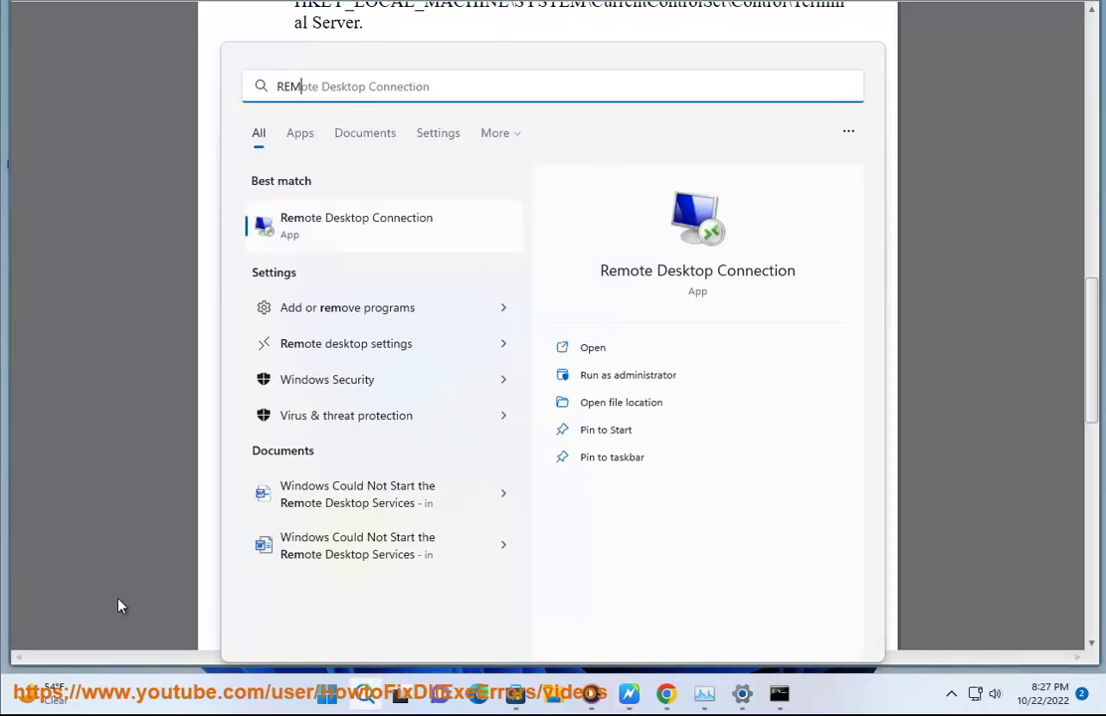
pyautogui.click(379, 239)
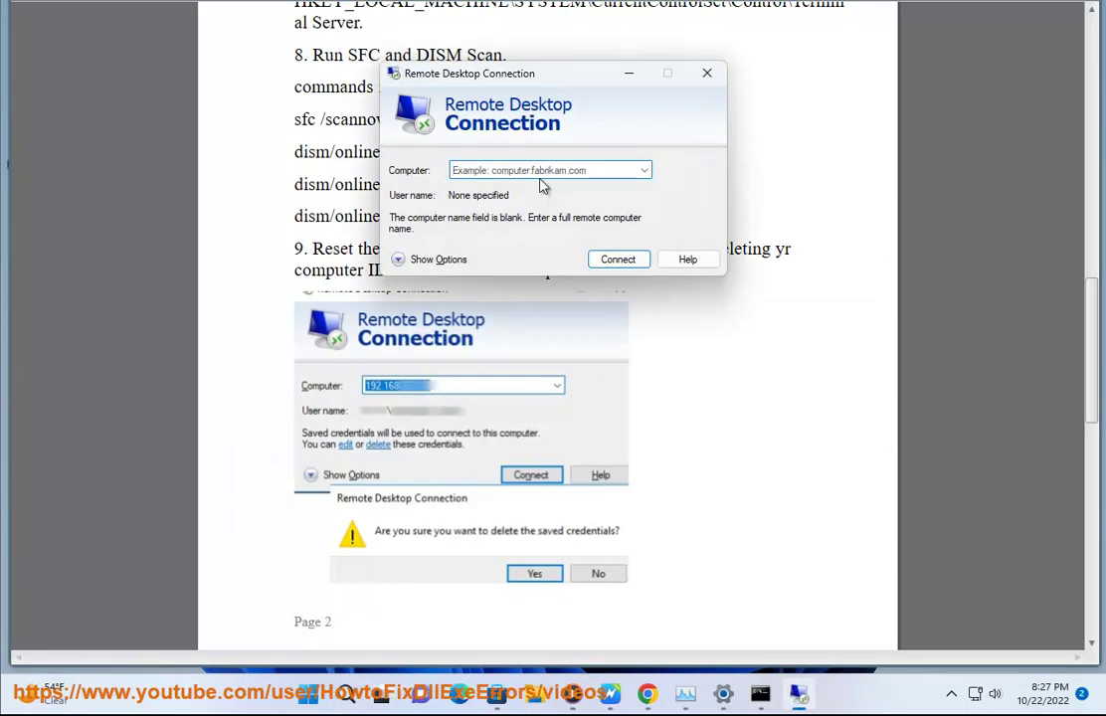